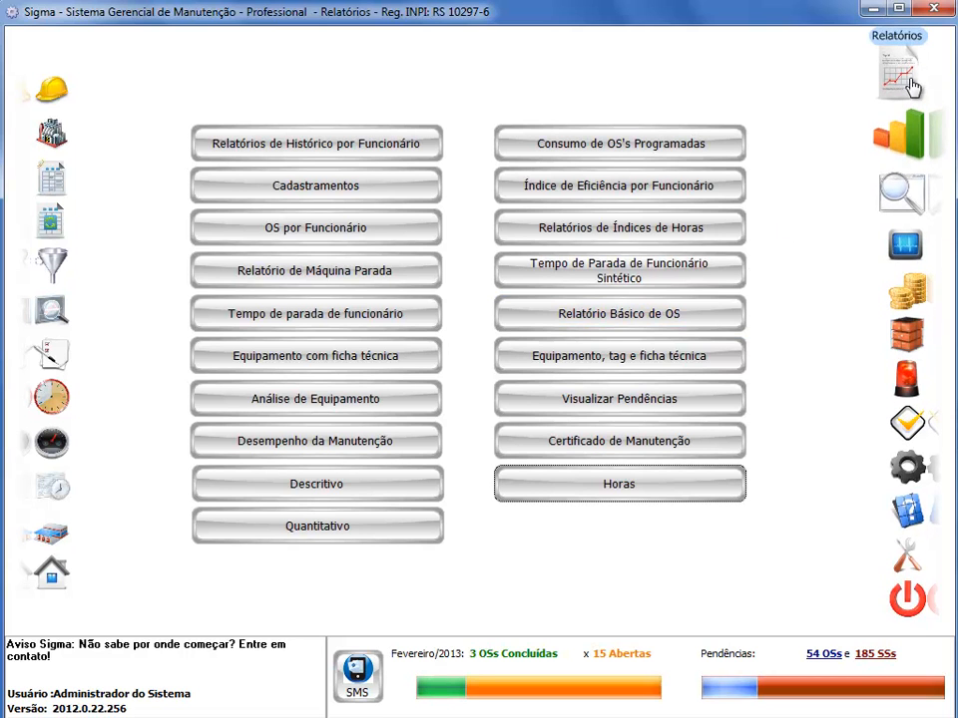
- Open the Horas report and select its records by MAQ_CODIGO
left_click(668, 496)
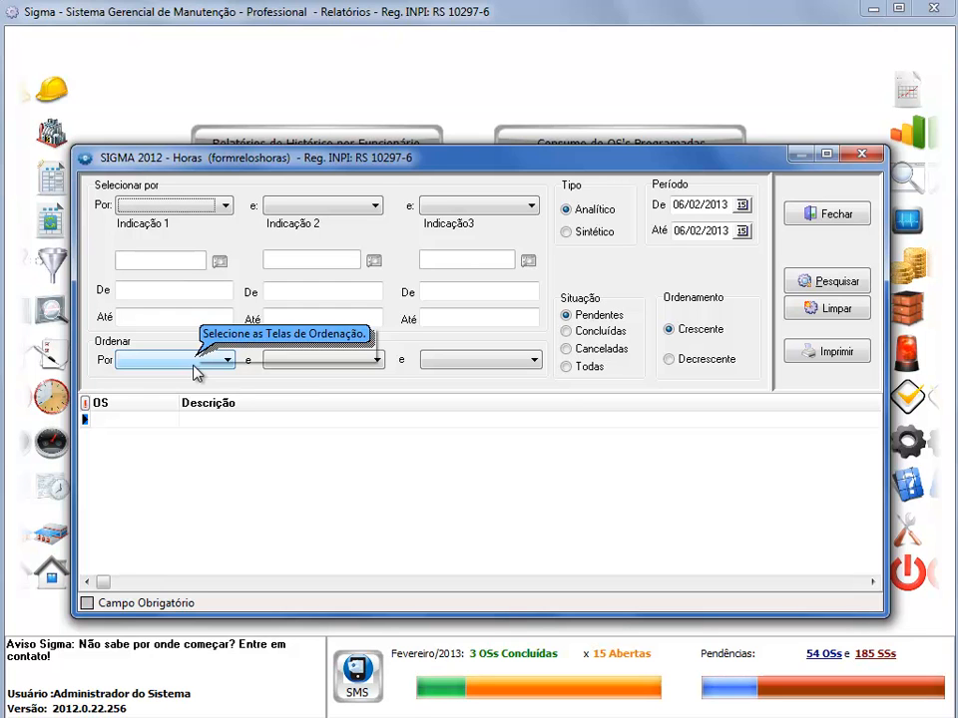
left_click(200, 207)
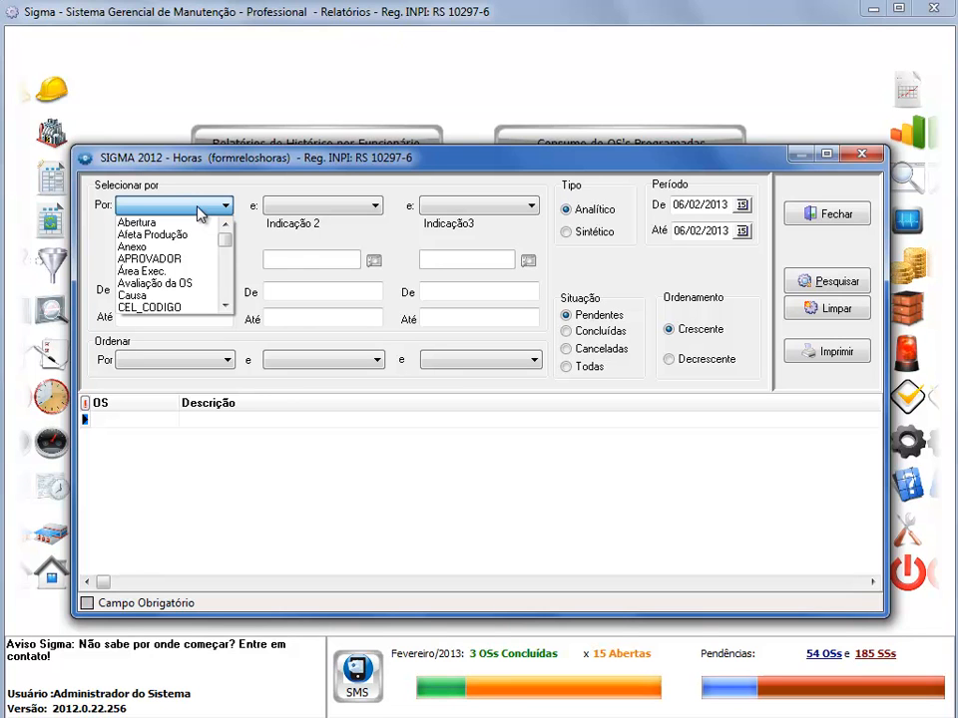
key("m")
key("Down")
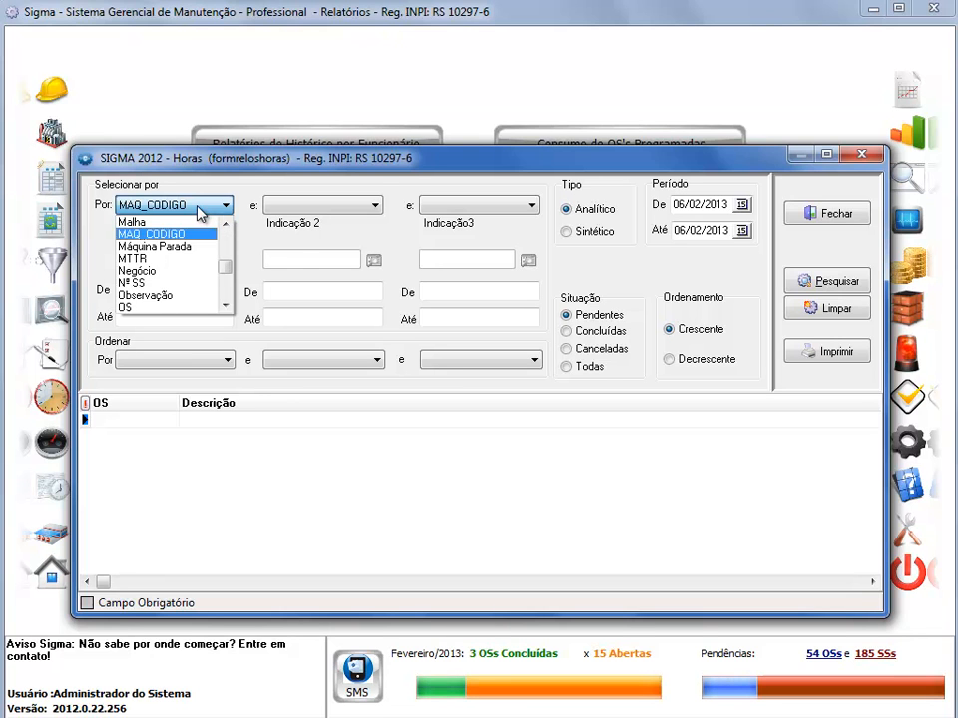
key("Return")
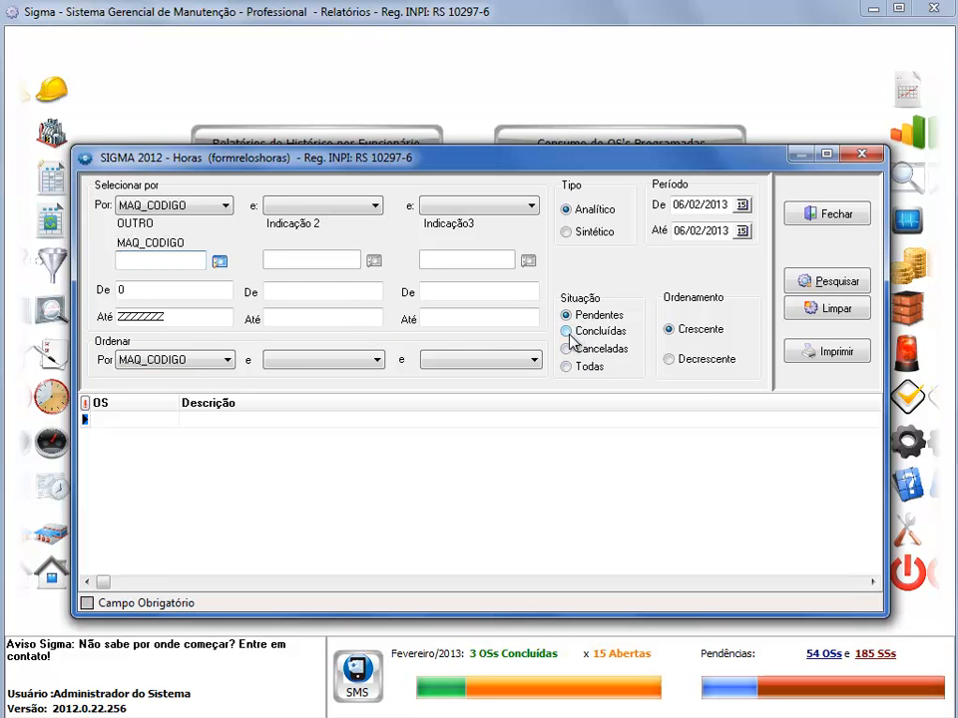
- Include work orders of all situations (Todas) and set the period's start date to 18/01/2013
left_click(567, 370)
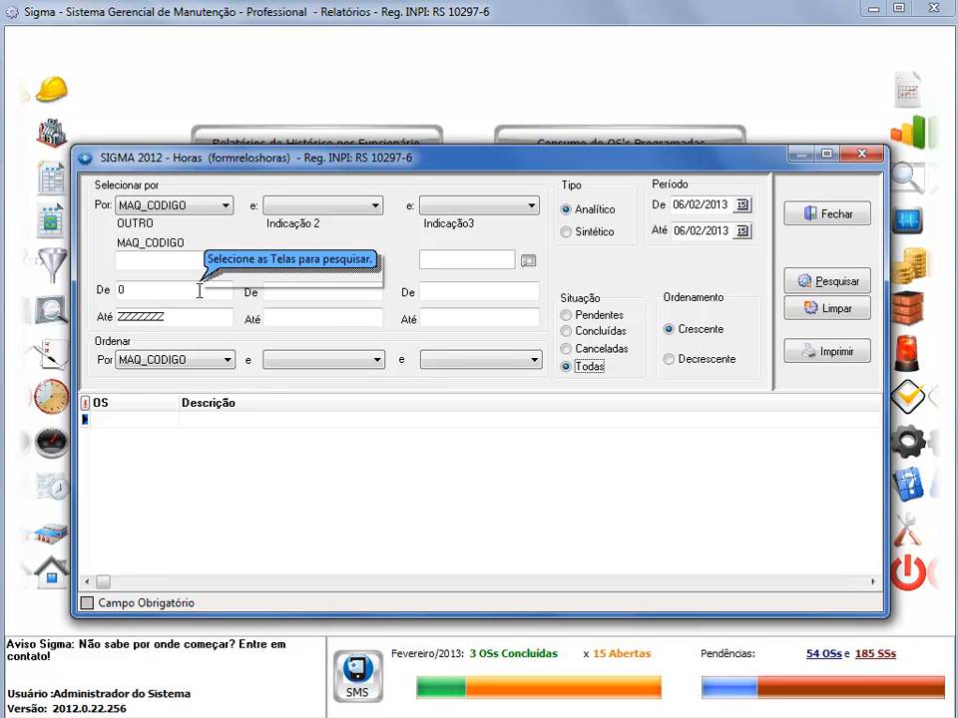
left_click(741, 205)
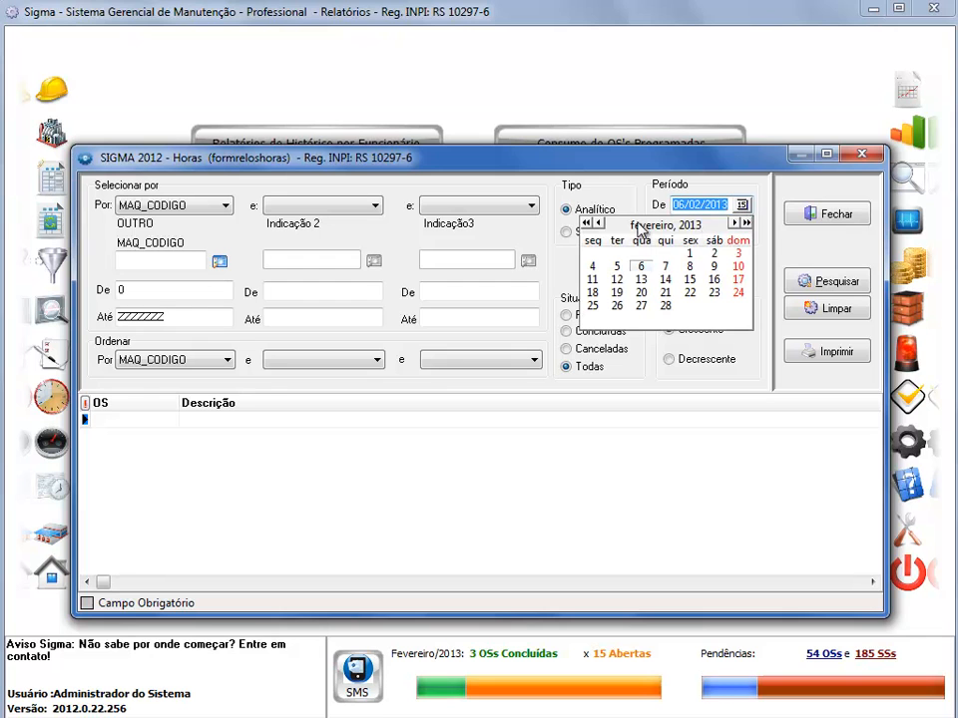
left_click(597, 226)
left_click(690, 281)
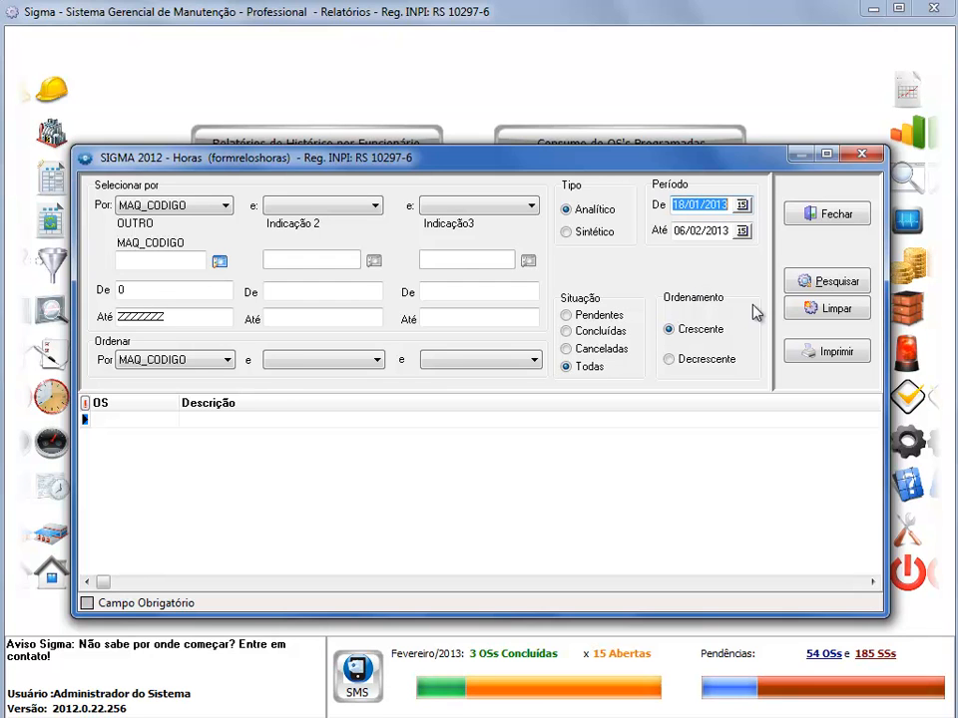
- Search the hours by MAQ_CODIGO, view the report as Impressão Normal and close the preview
left_click(802, 285)
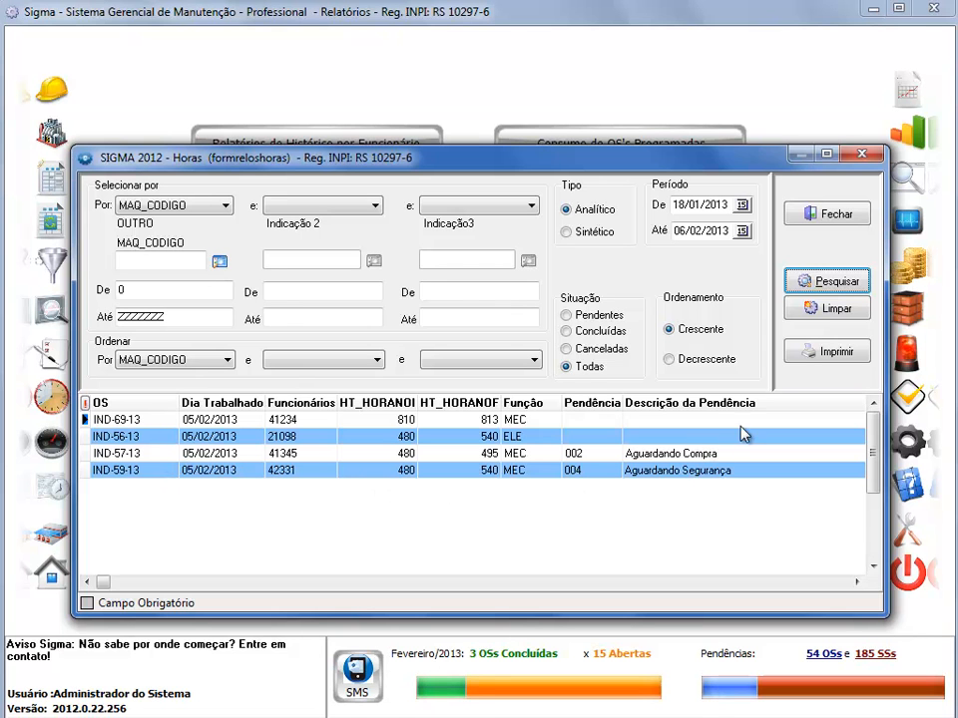
left_click(824, 353)
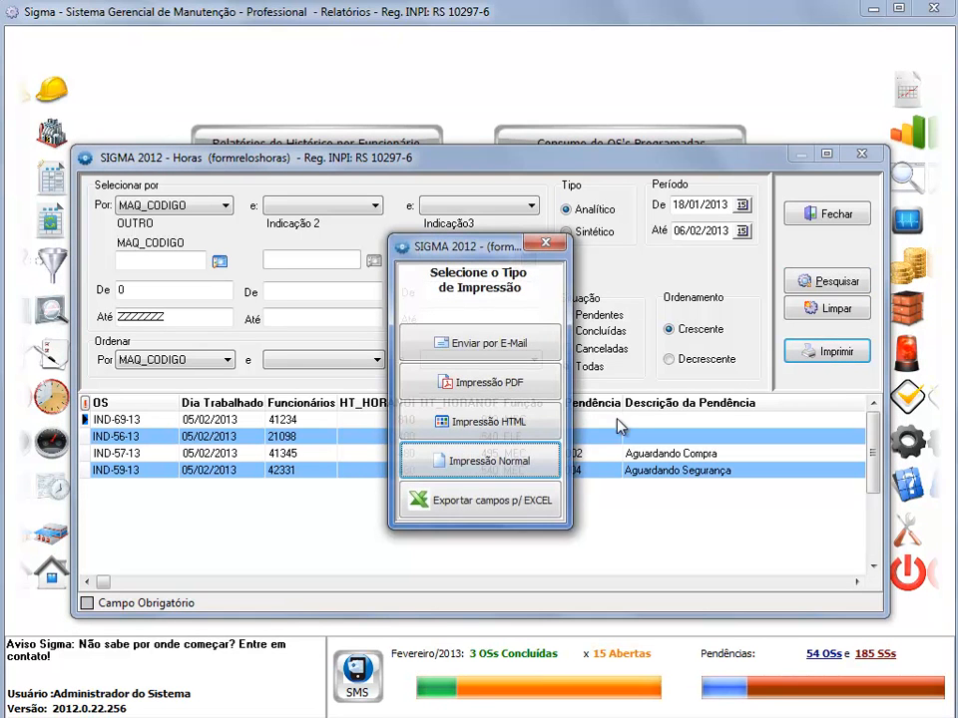
left_click(524, 459)
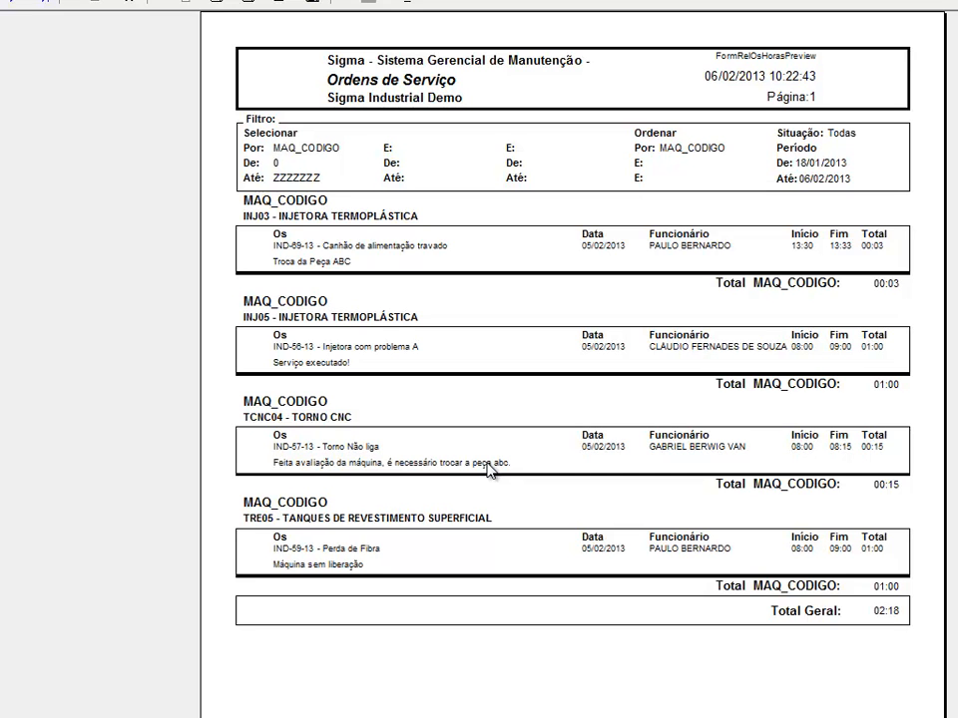
left_click(417, 3)
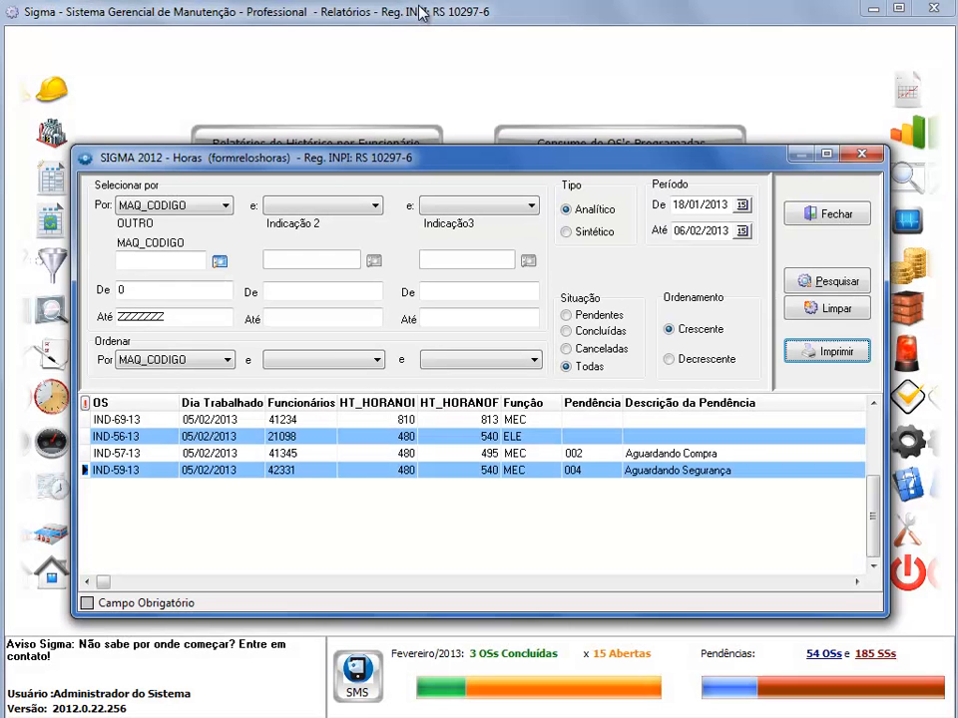
- Change the first selection criterion of the Horas report to Setor
left_click(212, 206)
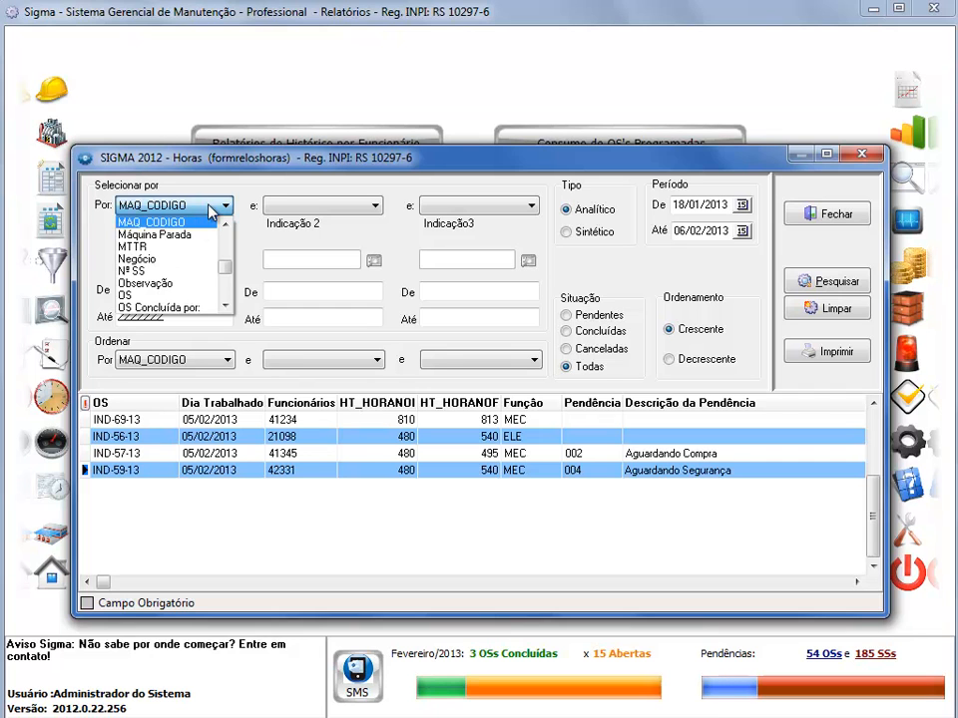
key("s")
left_click(176, 248)
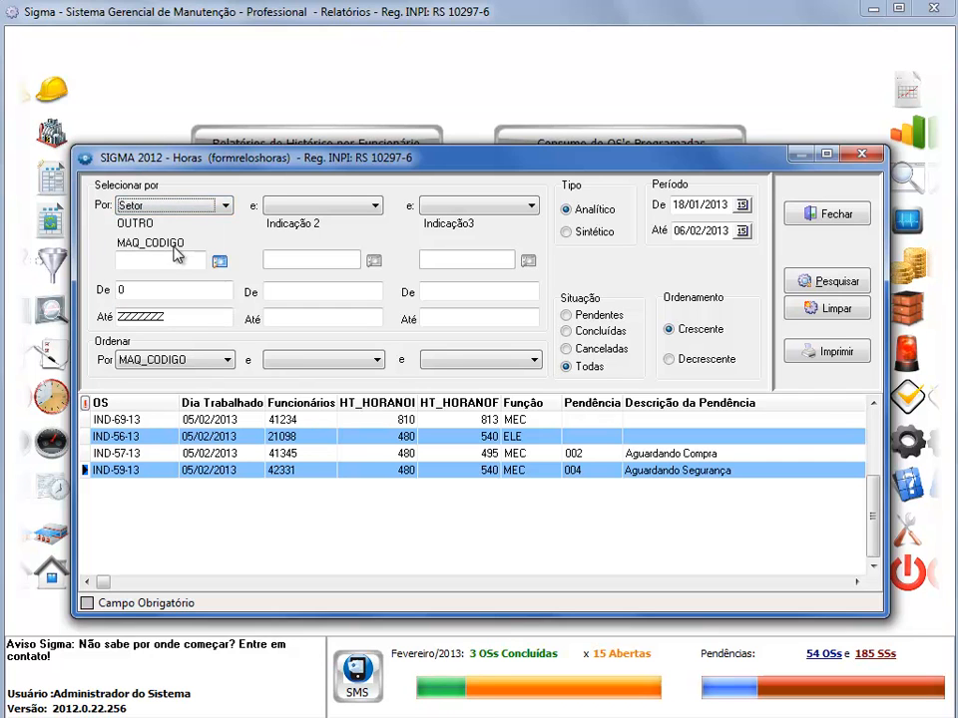
key("Tab")
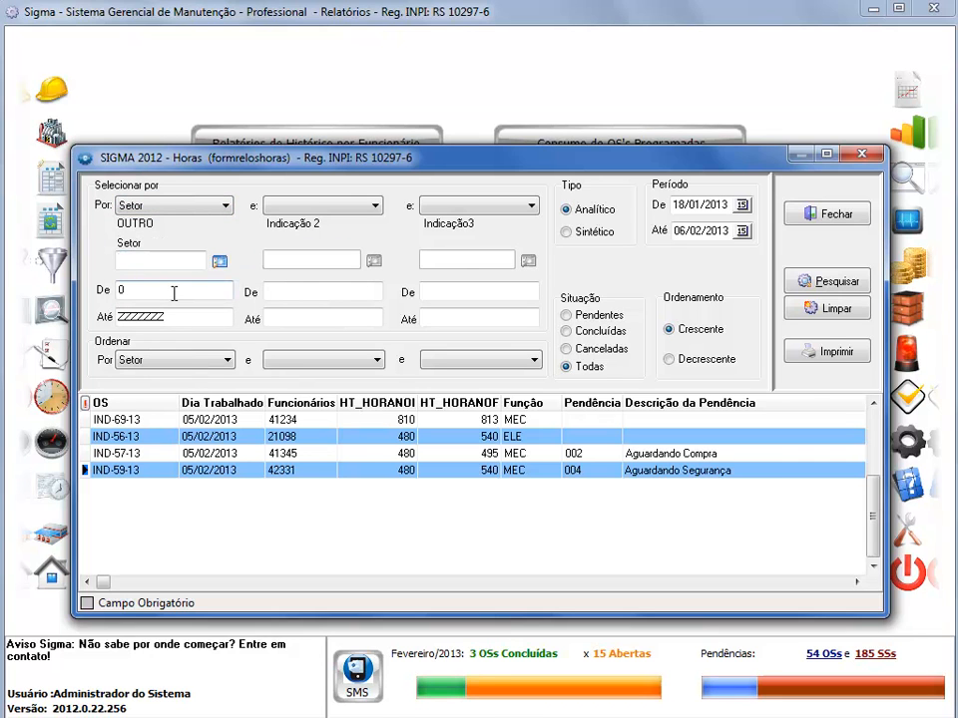
- Search the hours by Setor and preview the report as Impressão Normal at an enlarged size
left_click(811, 283)
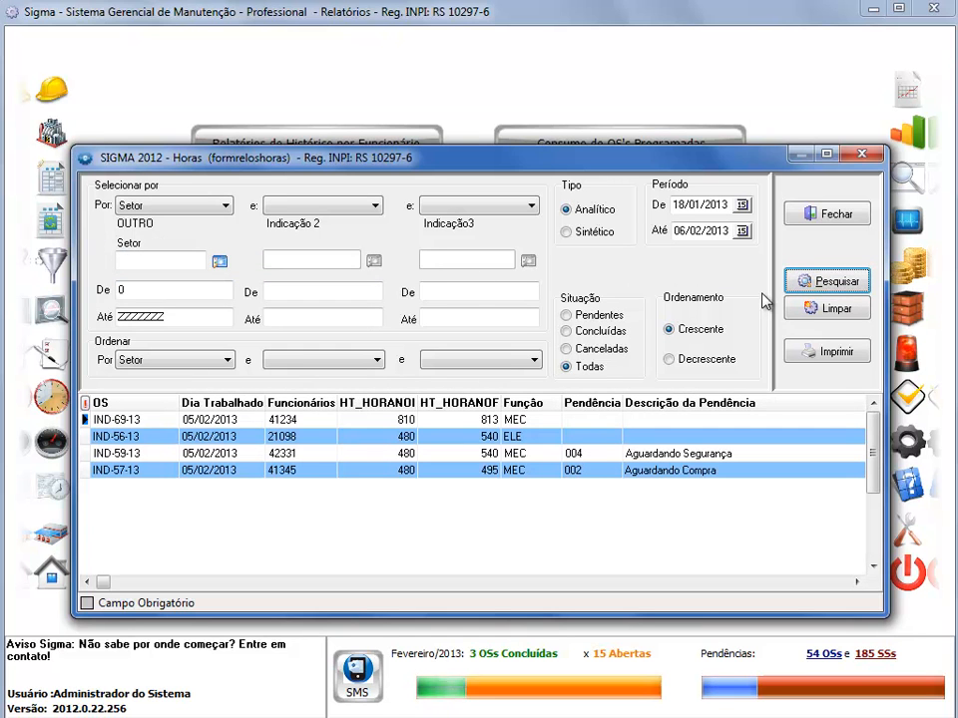
left_click(794, 361)
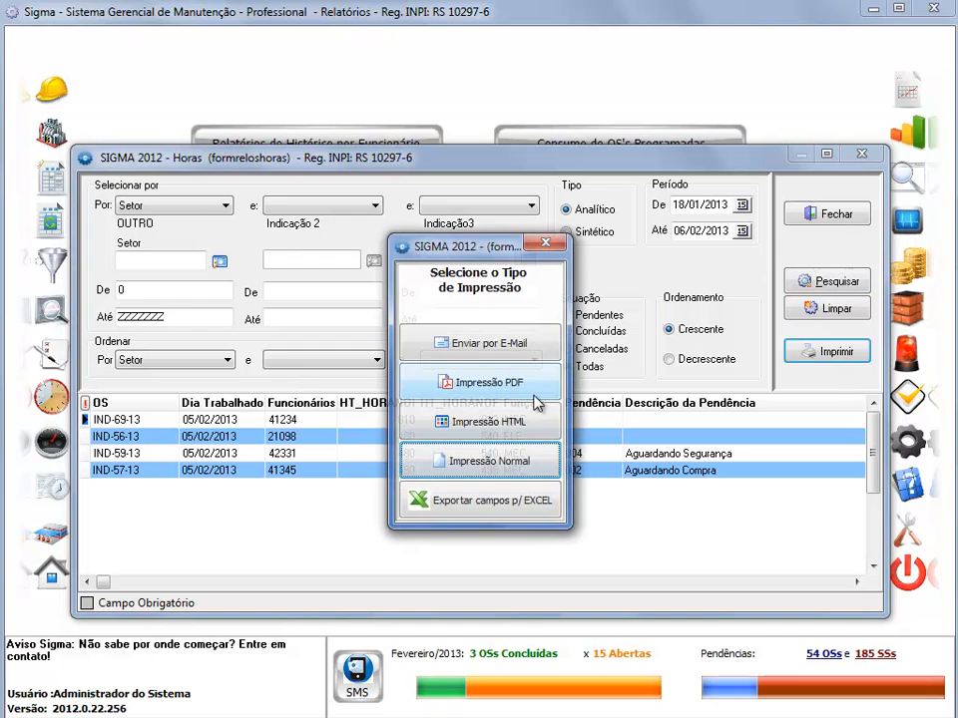
left_click(475, 461)
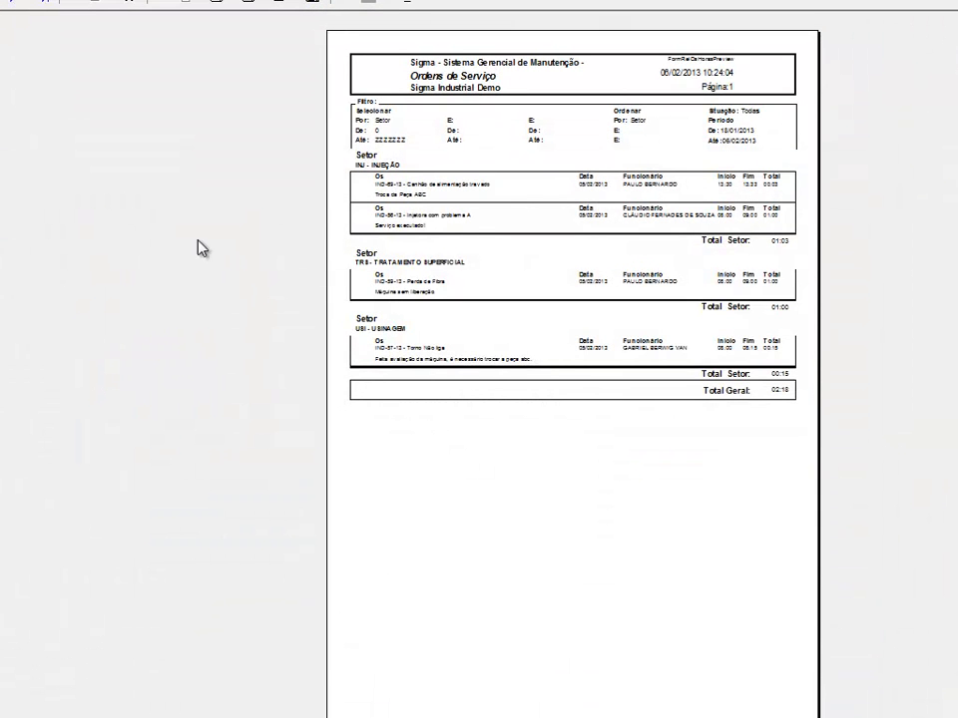
left_click(12, 2)
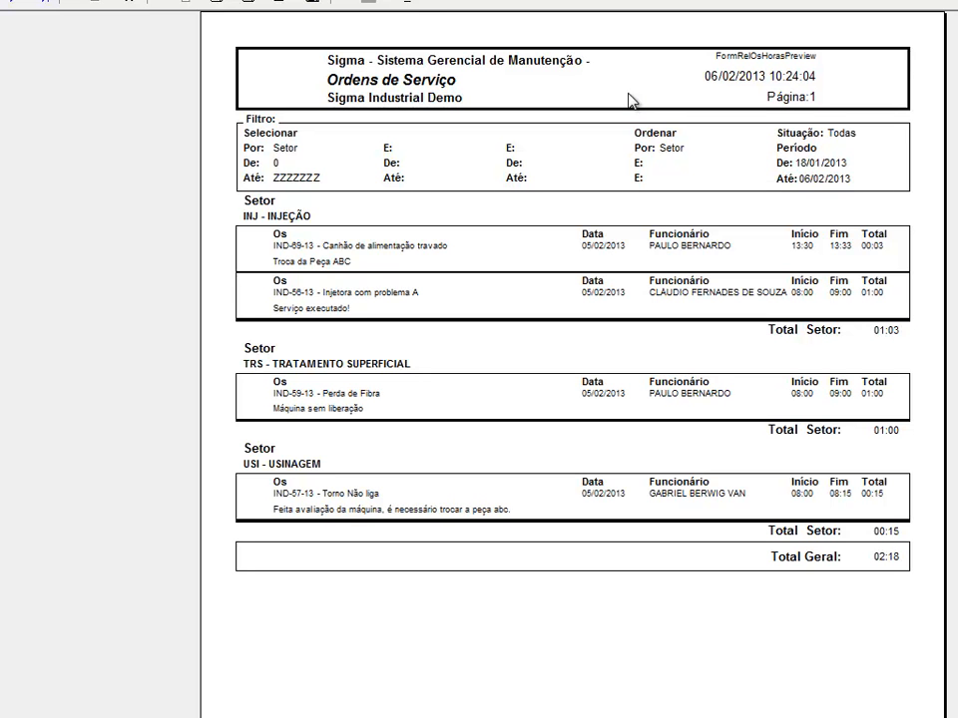
- Start saving the previewed Setor report with PDF document (*.PDF) as the file type
left_click(235, 3)
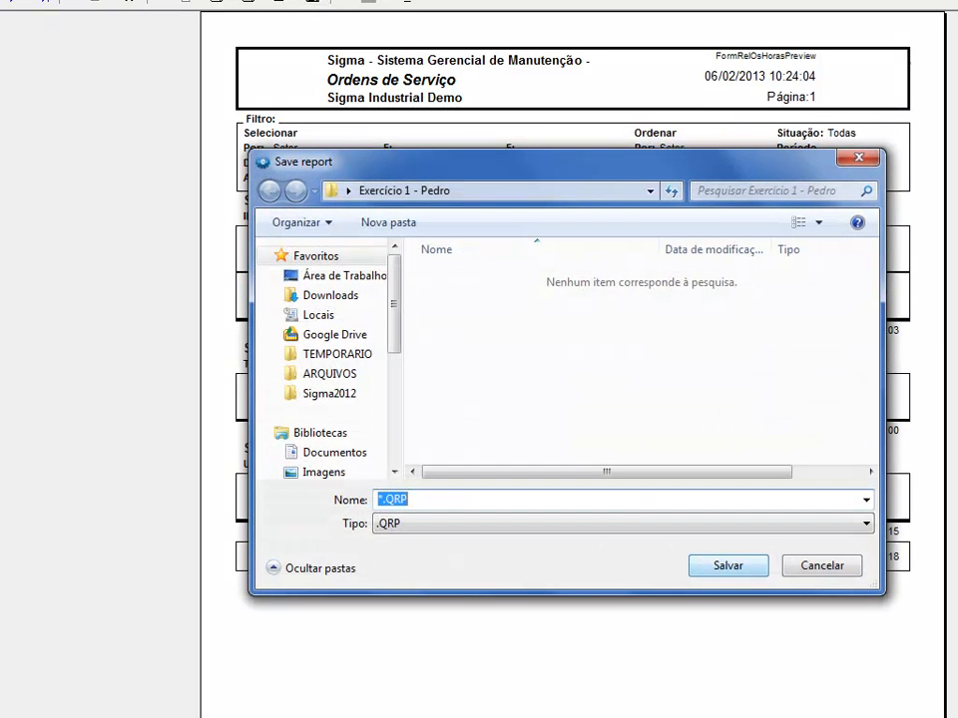
left_click(581, 525)
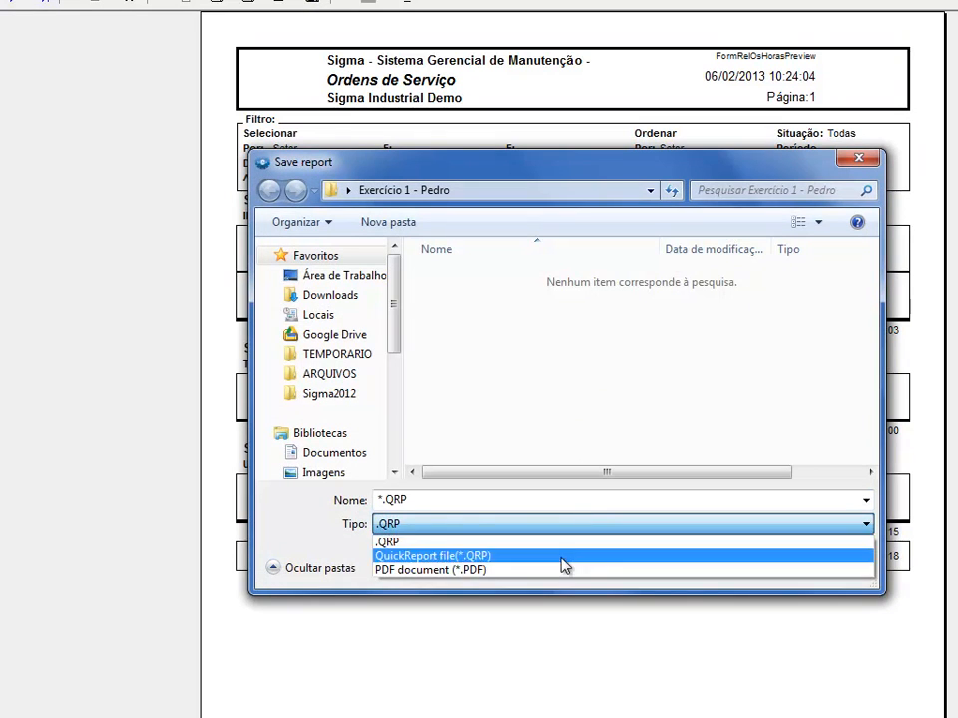
left_click(552, 572)
left_click(524, 500)
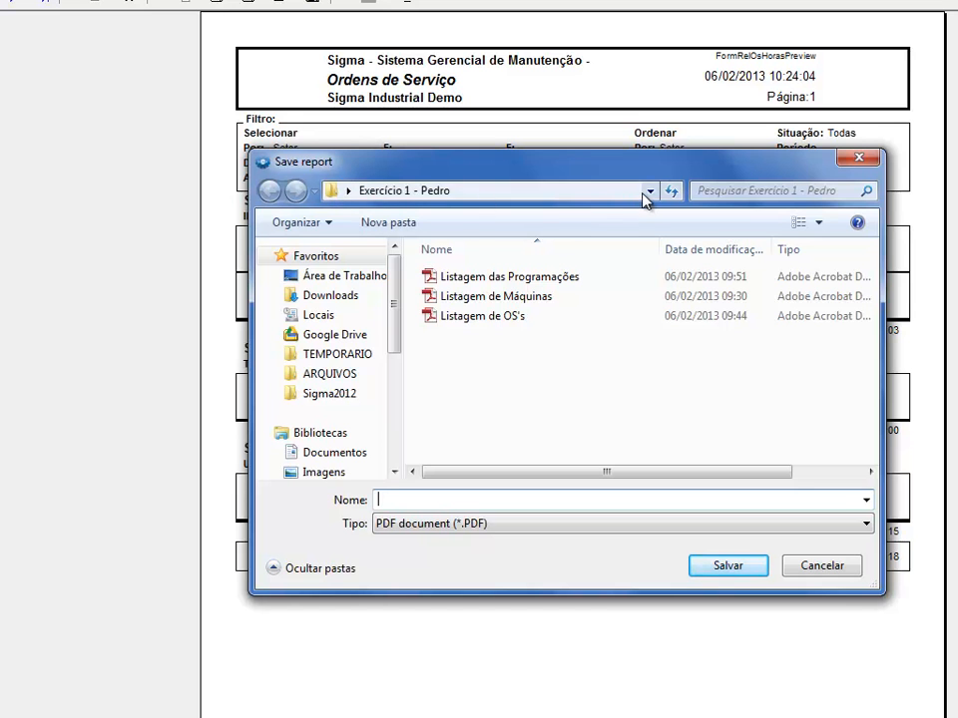
- Choose the Exercício 2 folder on the desktop (Área de Trabalho) as the save location
left_click(609, 196)
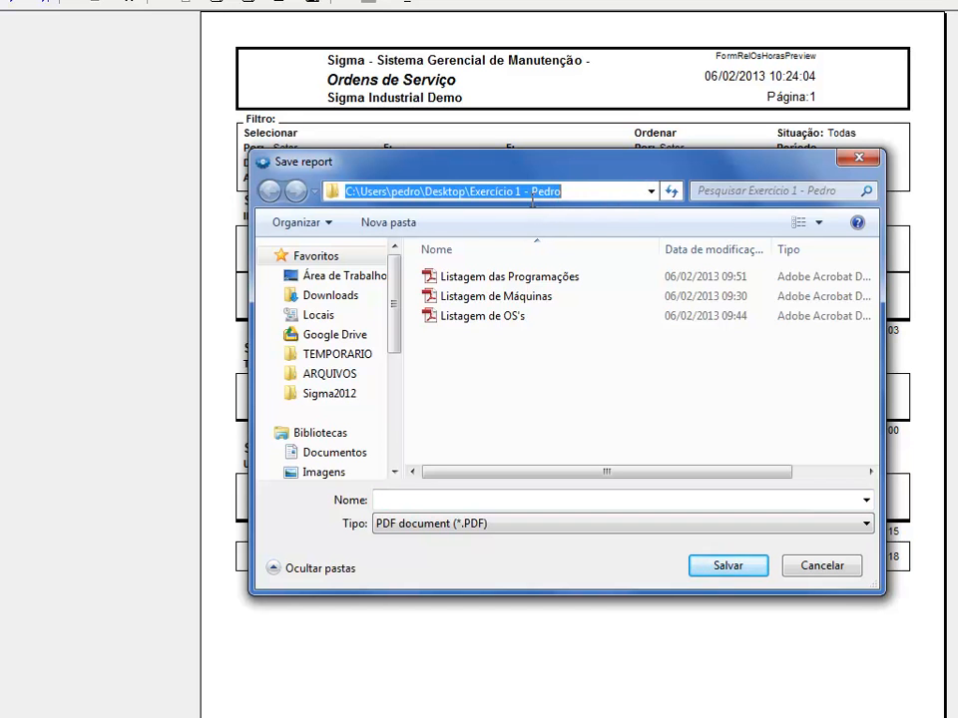
left_click(375, 276)
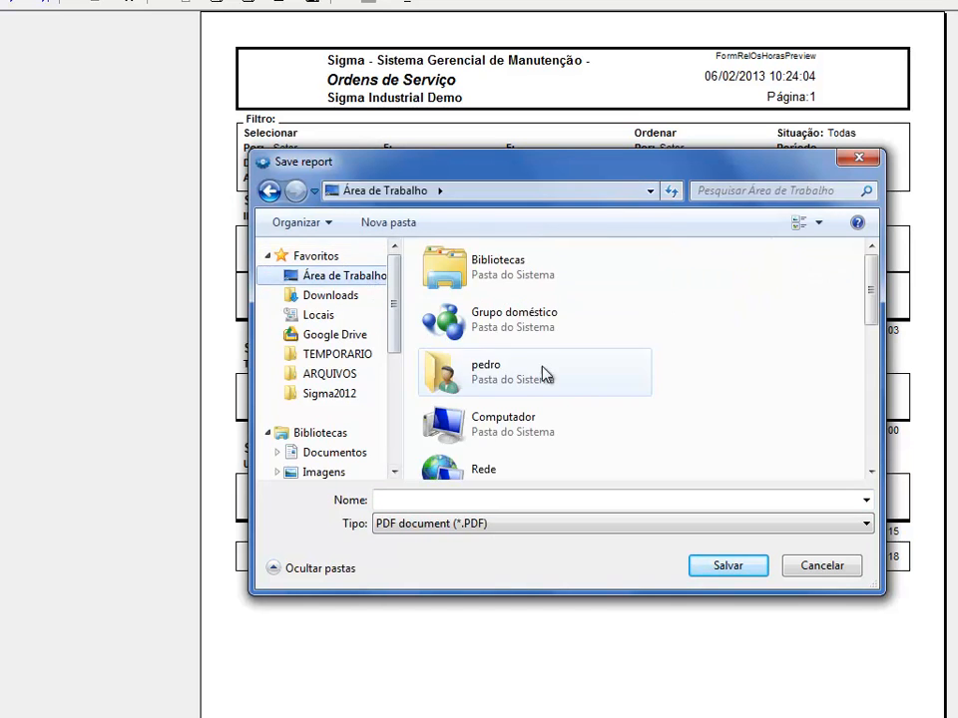
left_click_drag(875, 305, 874, 371)
double_click(526, 345)
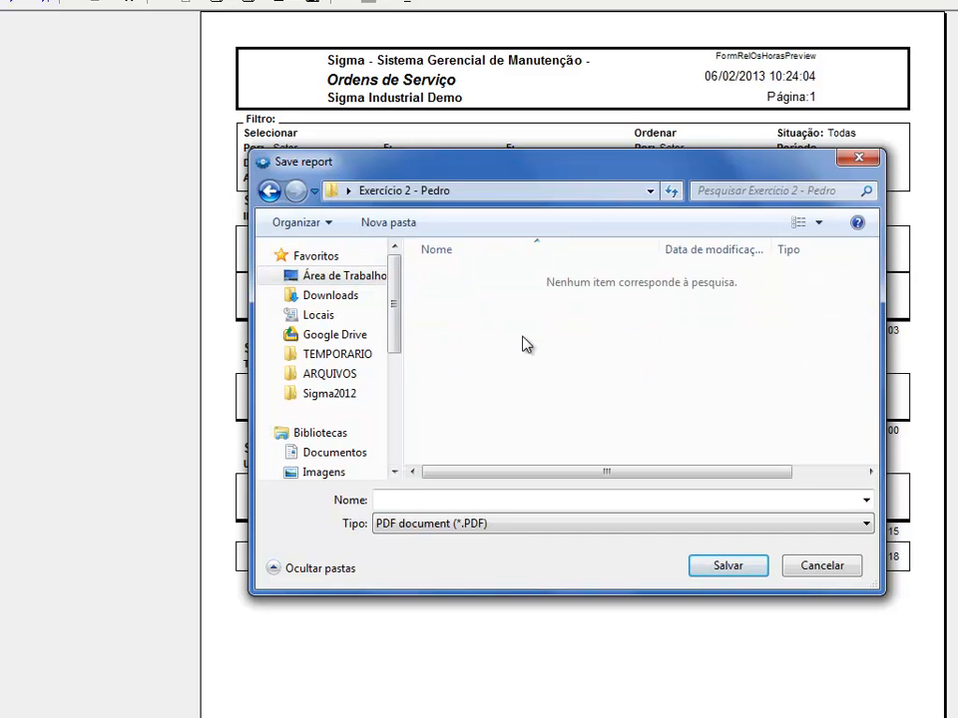
- Save the PDF as "Horas Trabalhadas por Setor" and close the report preview
left_click(524, 491)
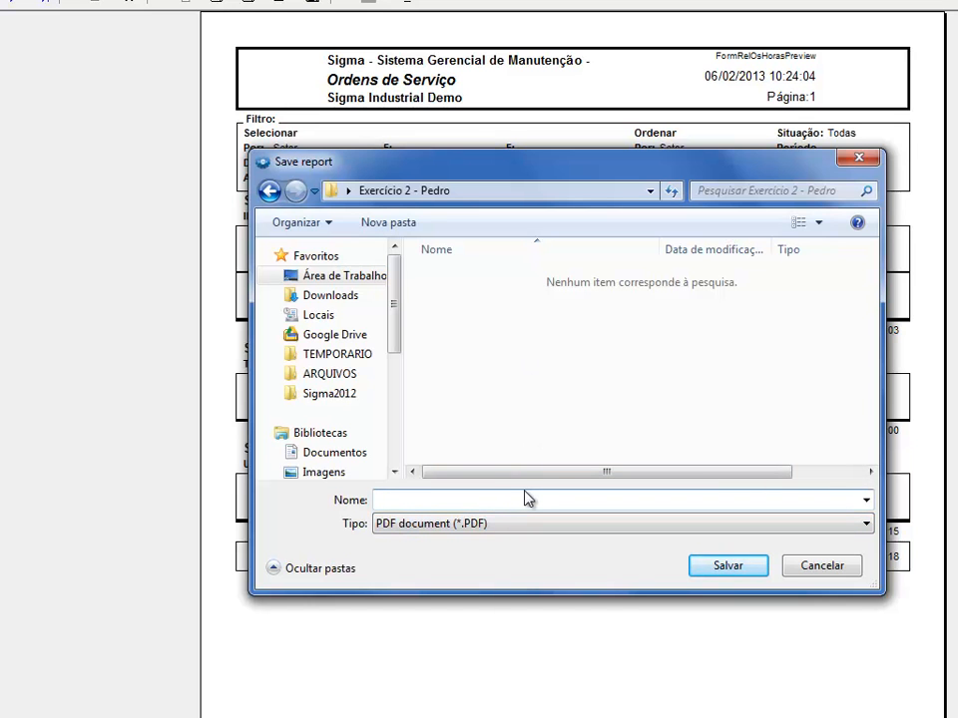
type("Horas Trabala")
key("BackSpace")
type("hadas por Setor")
key("Return")
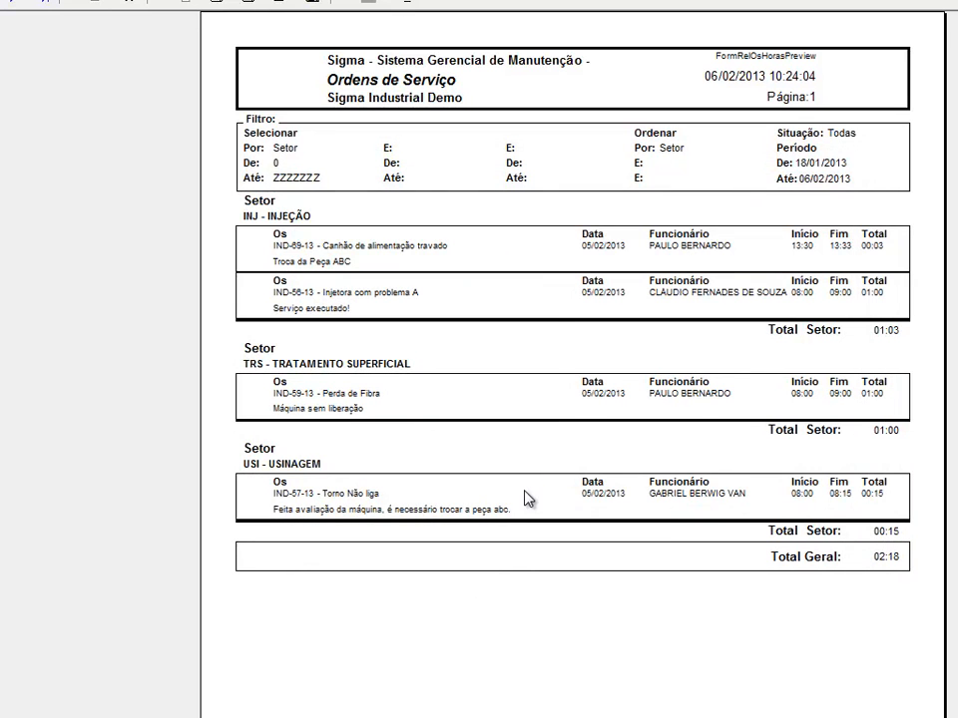
left_click(413, 5)
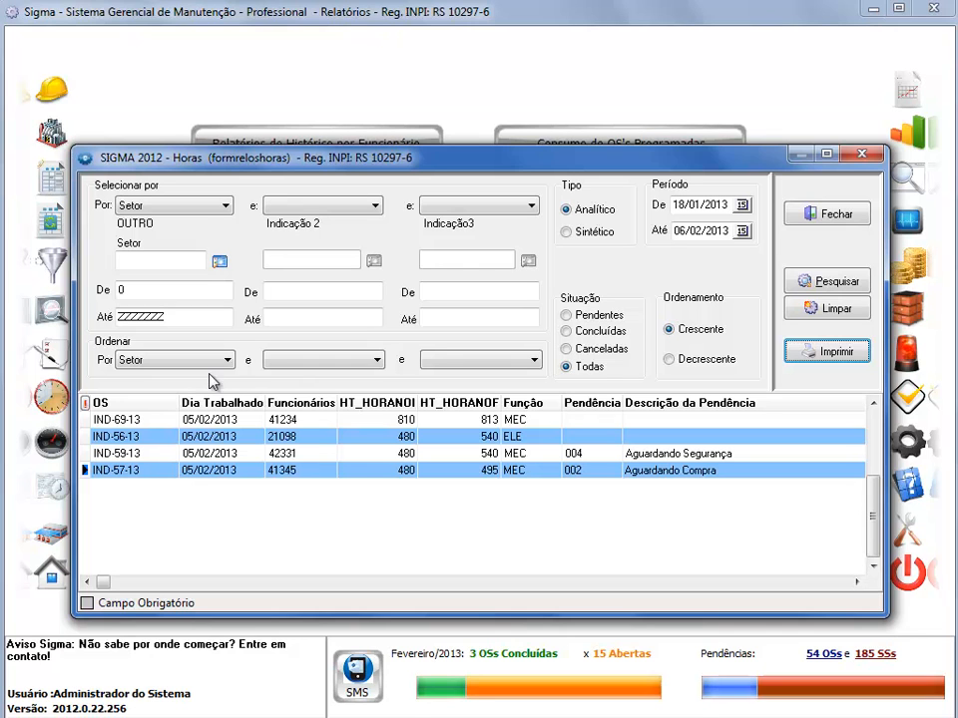
- Change the first selection criterion to Sintoma, search the hours and check the listed work orders
left_click(204, 211)
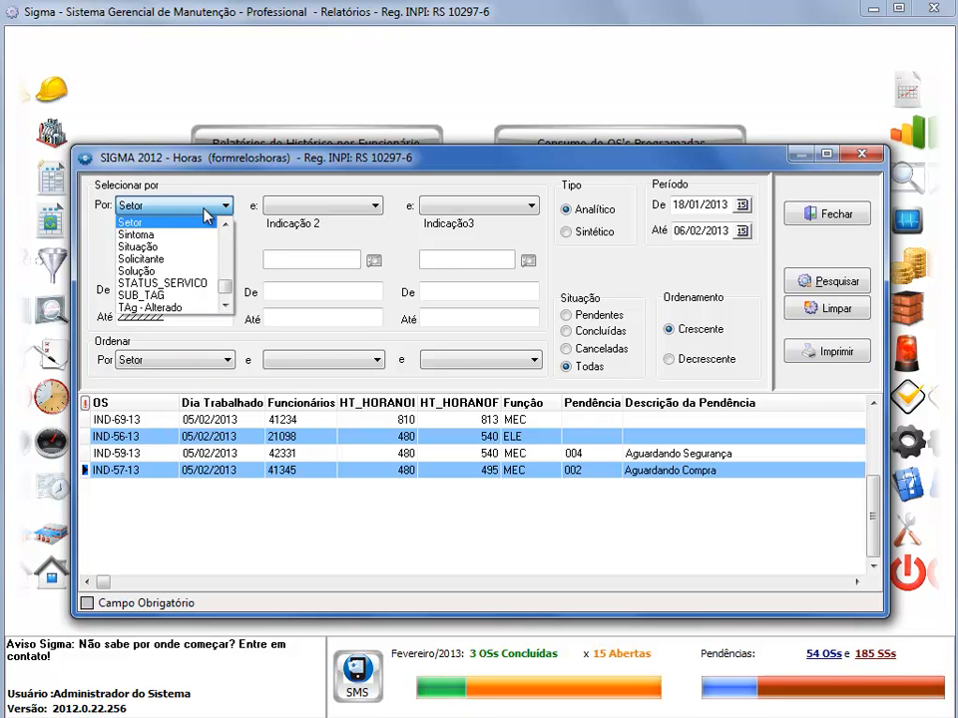
left_click(181, 242)
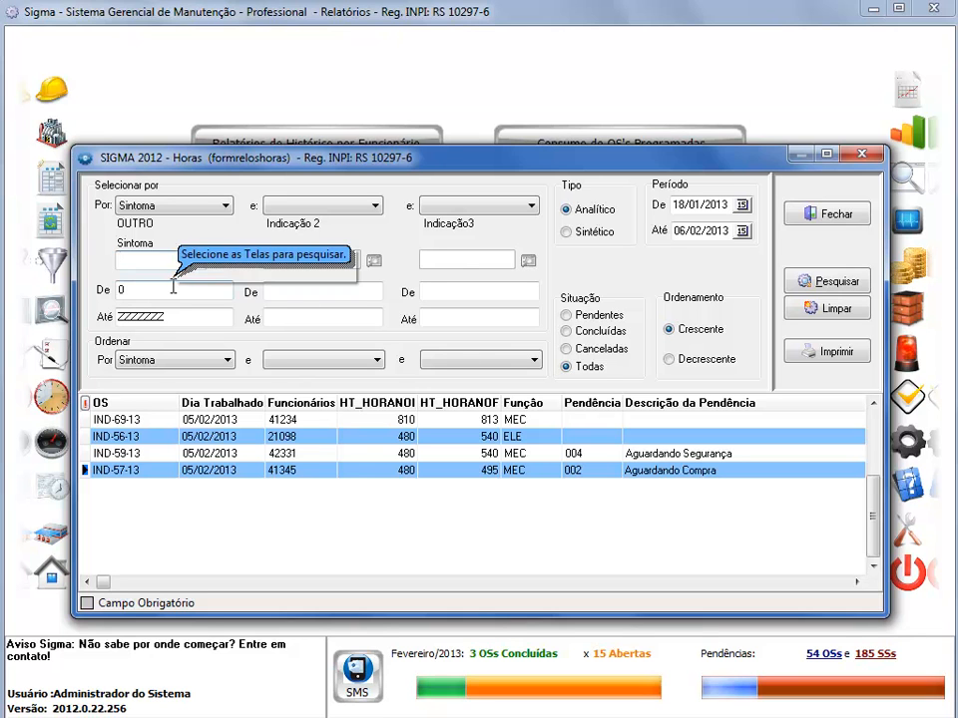
left_click(835, 289)
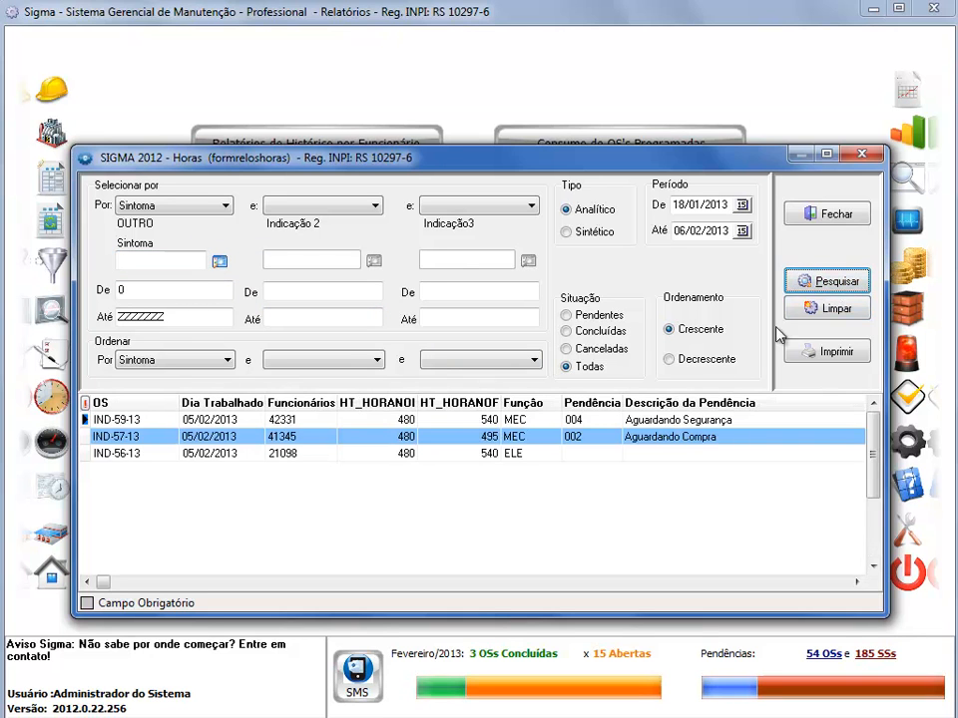
left_click(135, 425)
left_click(174, 453)
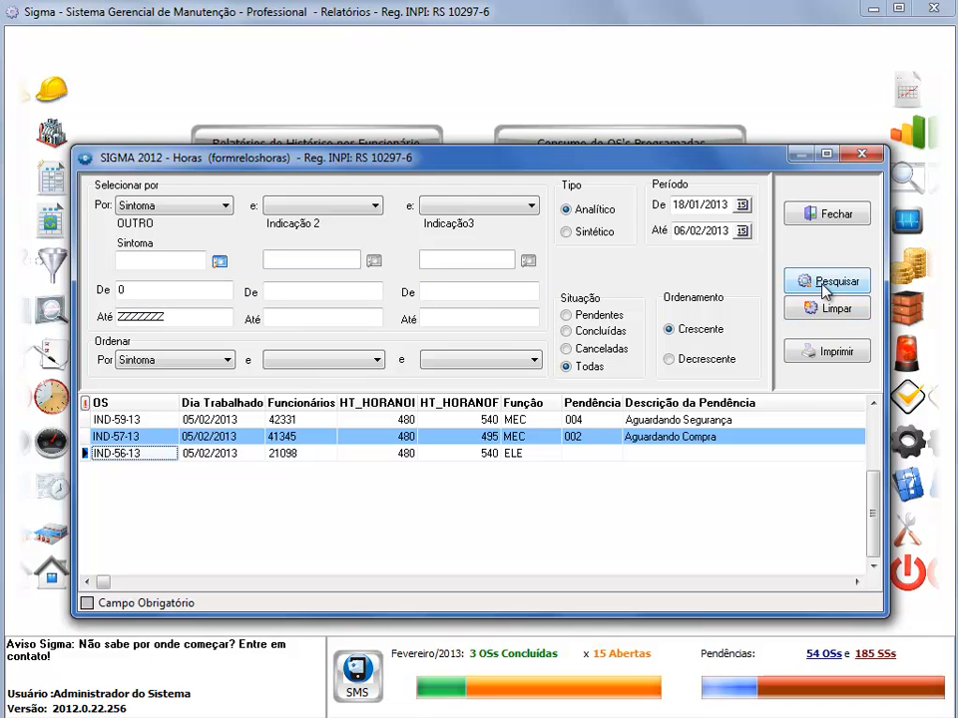
- Preview the Sintoma report as Impressão Normal at an enlarged size, then close the preview
left_click(824, 356)
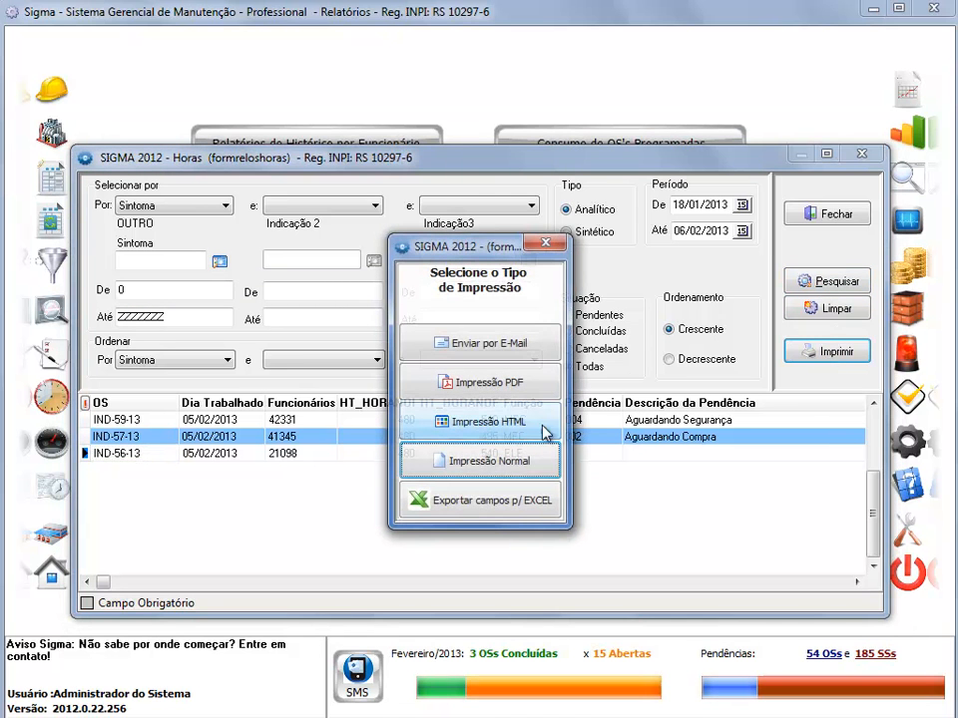
left_click(533, 459)
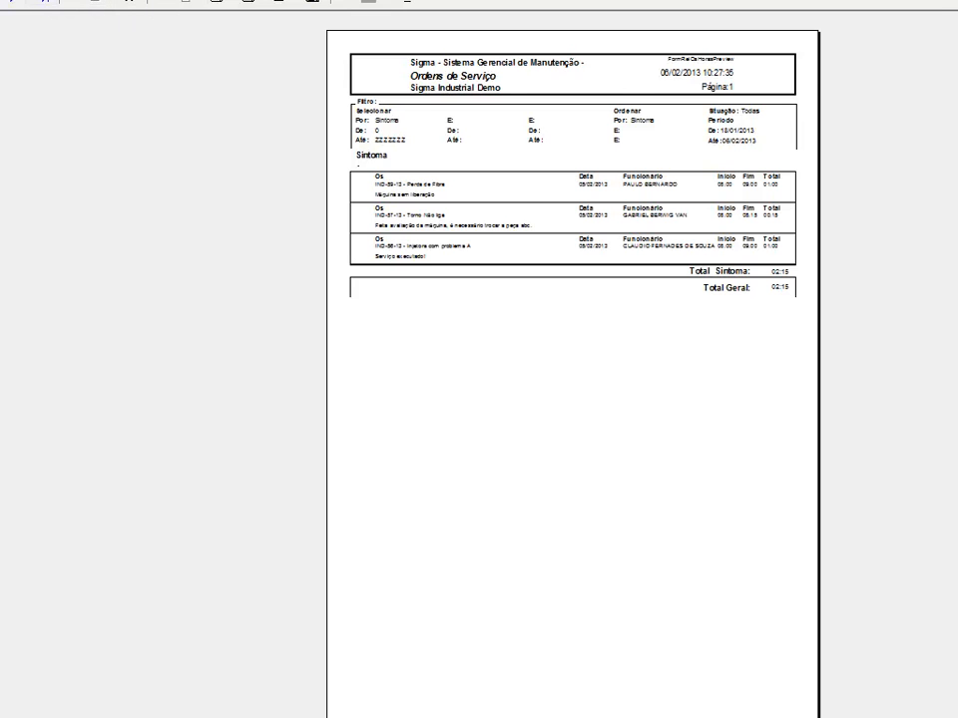
left_click(5, 2)
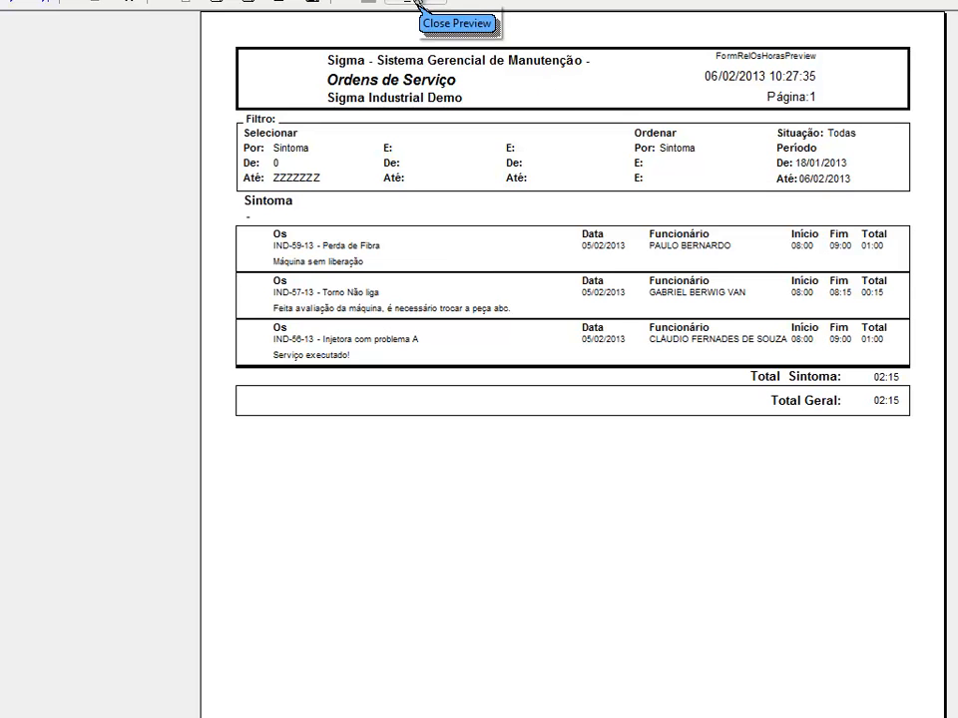
left_click(417, 5)
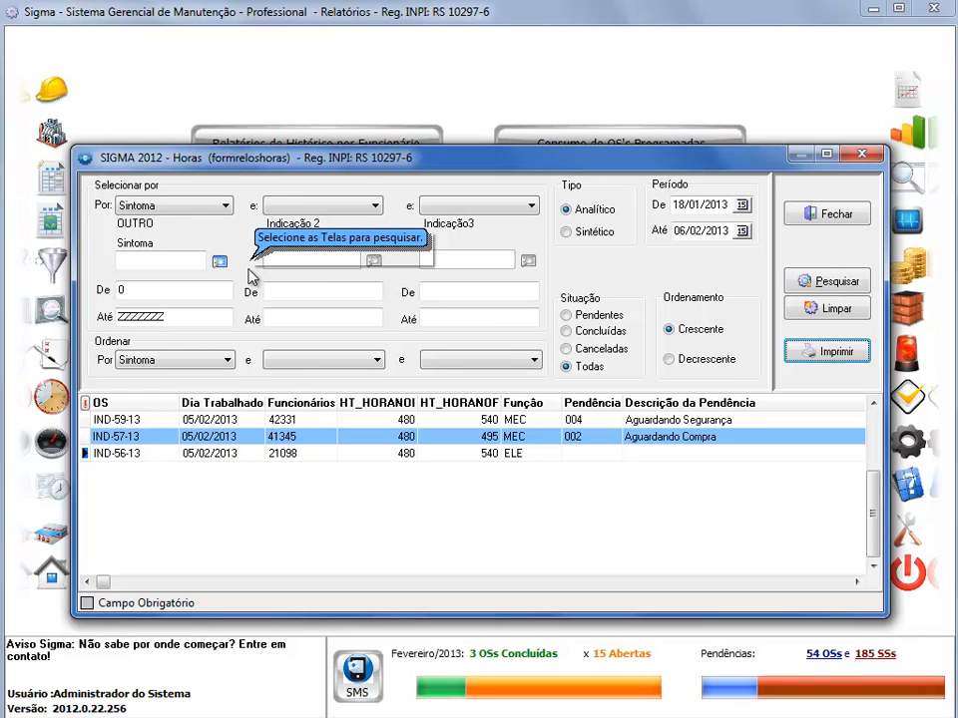
- Change the first selection criterion of the hours report to Tipo de OS
left_click(177, 210)
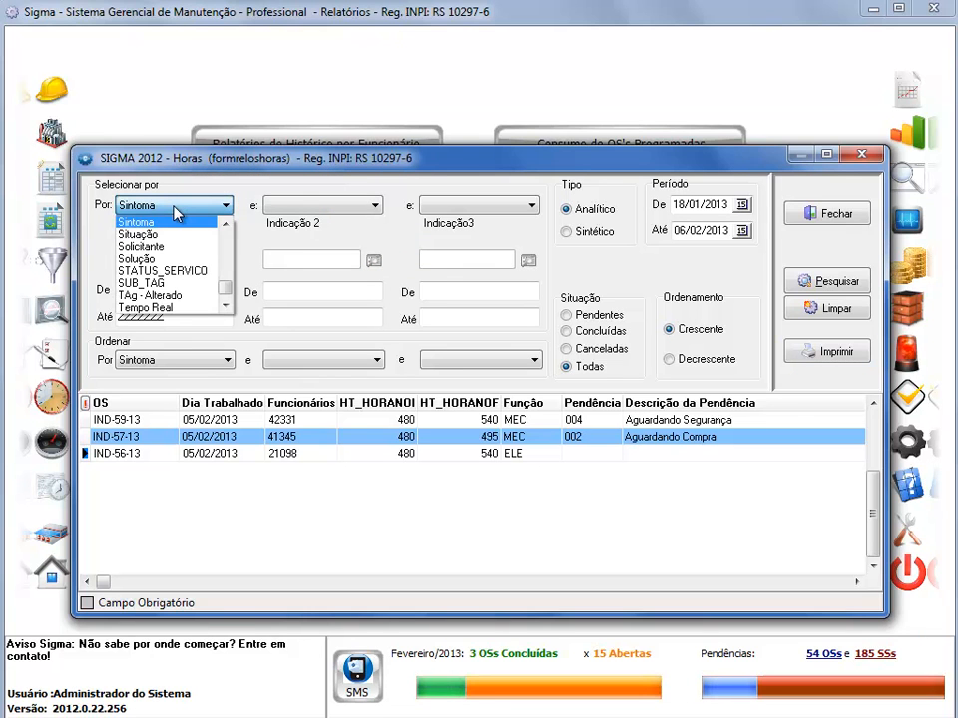
type("ti")
key("Down")
key("Return")
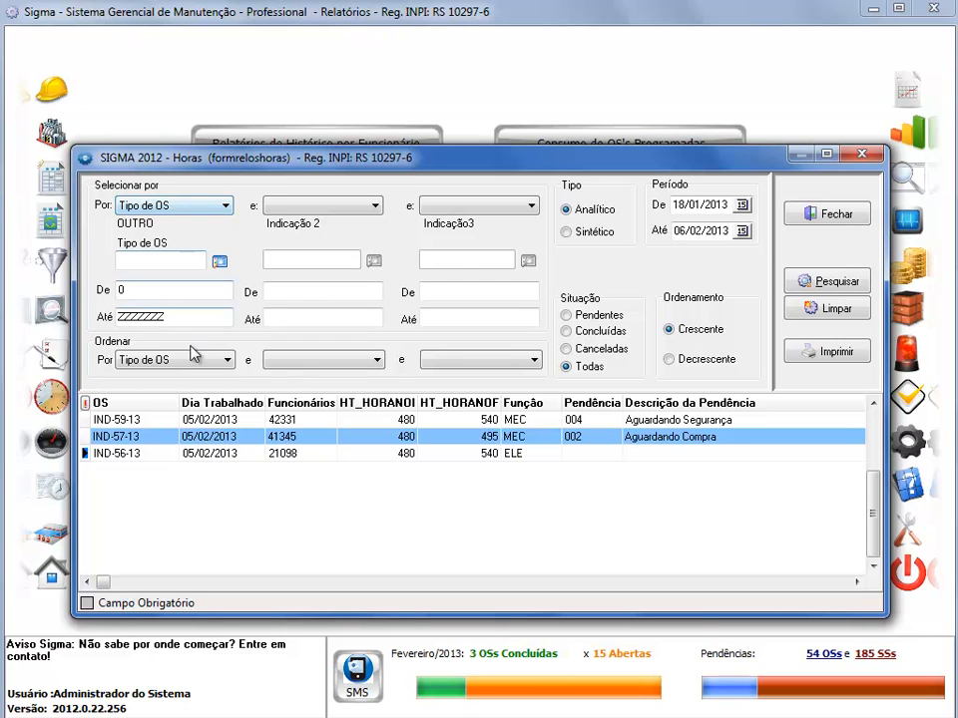
- Pick type 1 (Corretiva) as the Tipo de OS and limit the De and Até range to 1
left_click(166, 285)
left_click(185, 317)
left_click(187, 283)
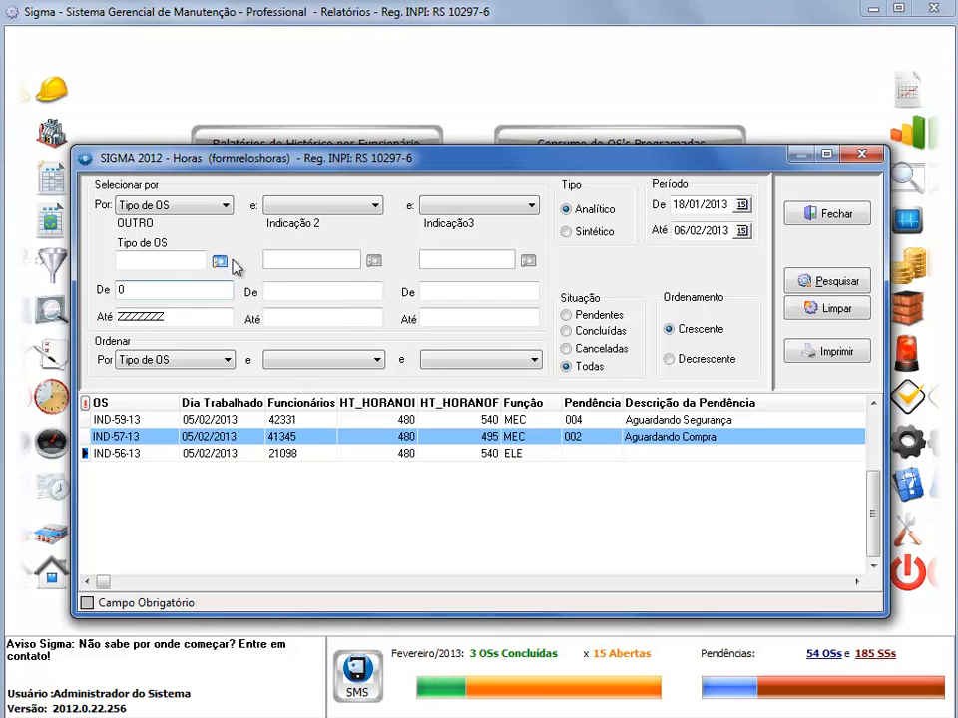
left_click(223, 263)
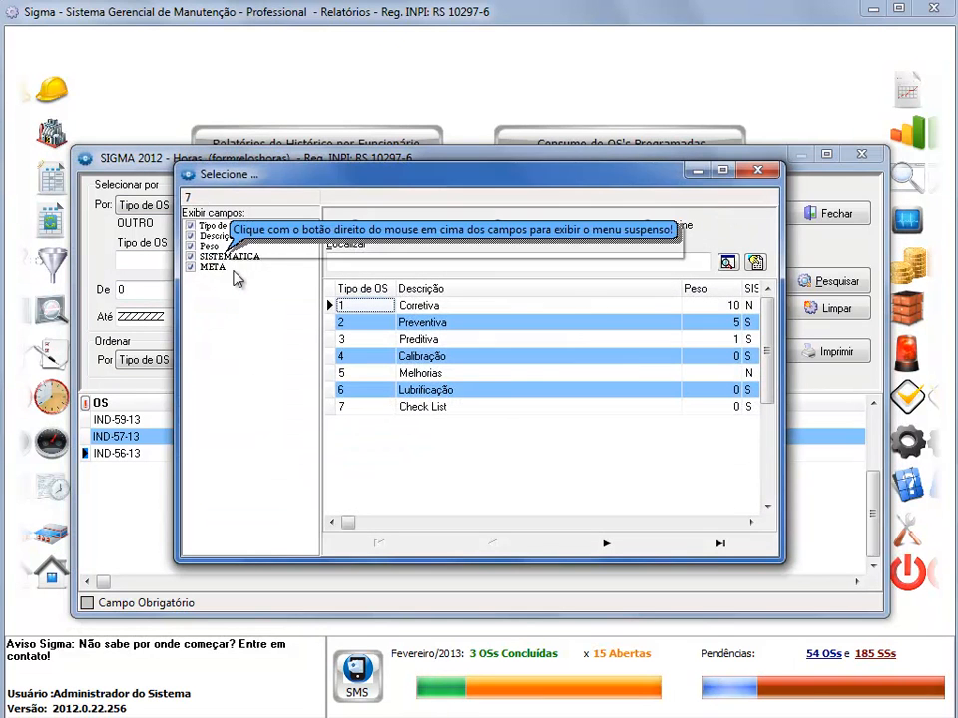
double_click(356, 309)
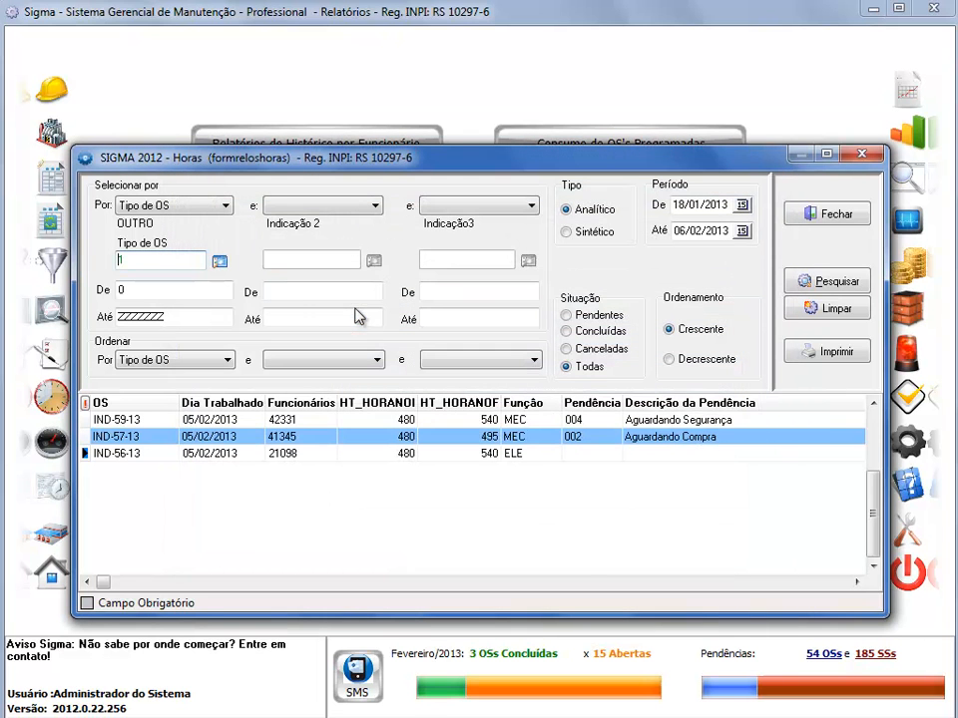
left_click(214, 291)
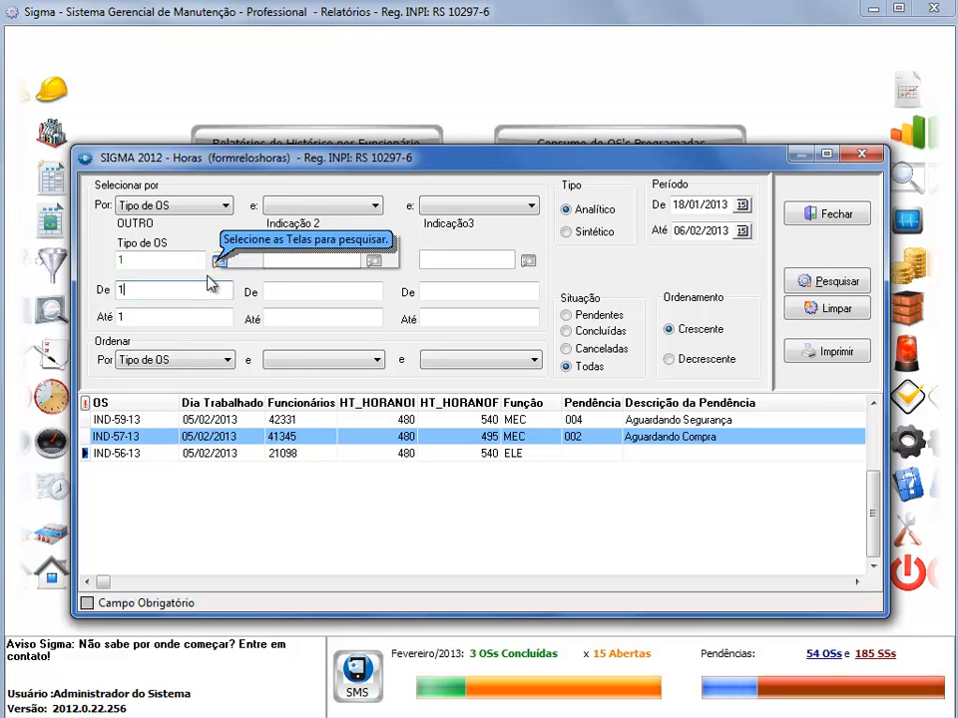
left_click_drag(151, 316, 113, 318)
left_click(129, 292)
left_click(153, 319)
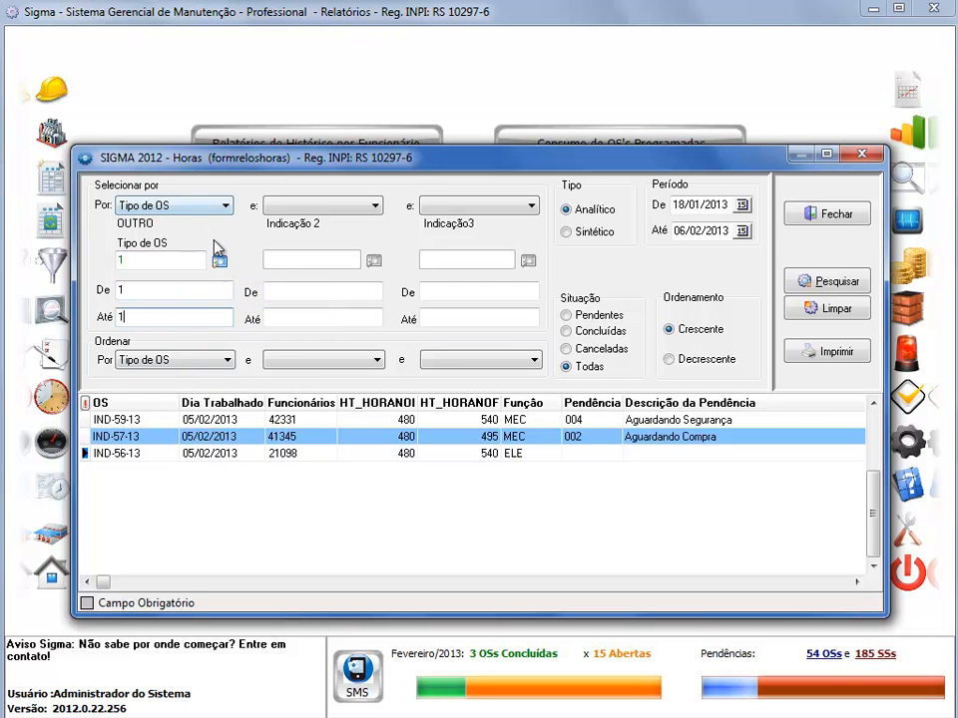
- Search the hours for the corrective work orders and preview the report as Impressão Normal
left_click(826, 284)
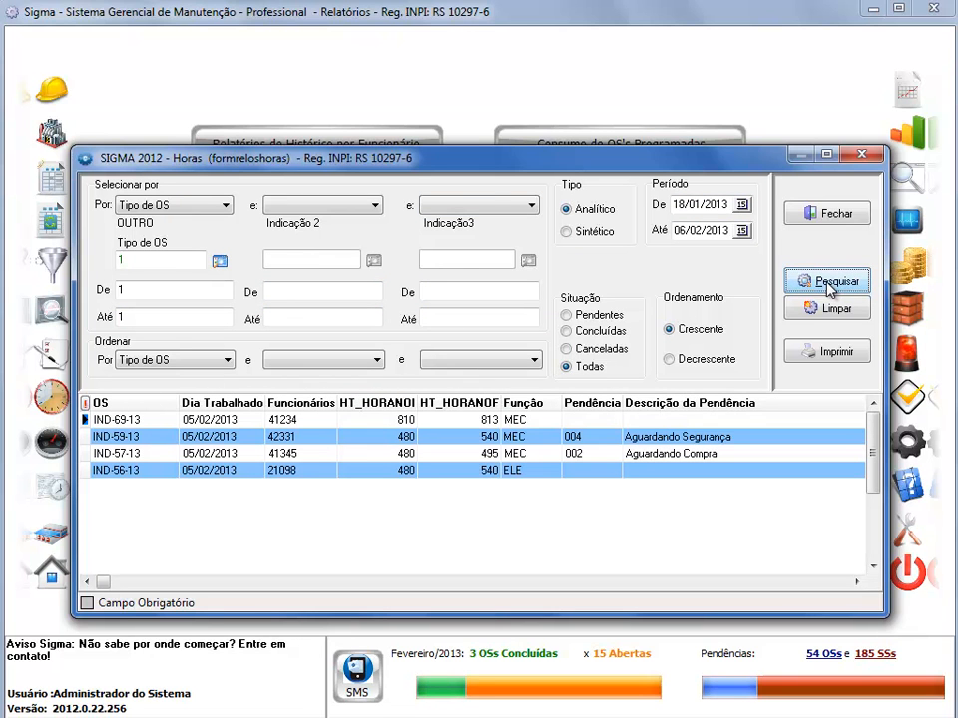
left_click(824, 352)
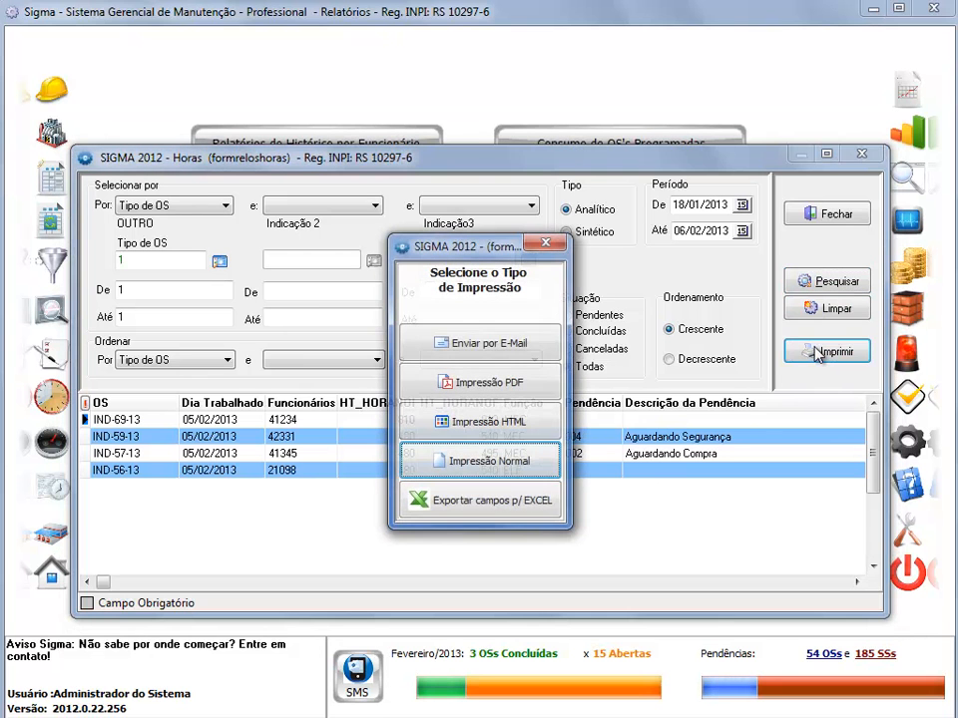
left_click(543, 469)
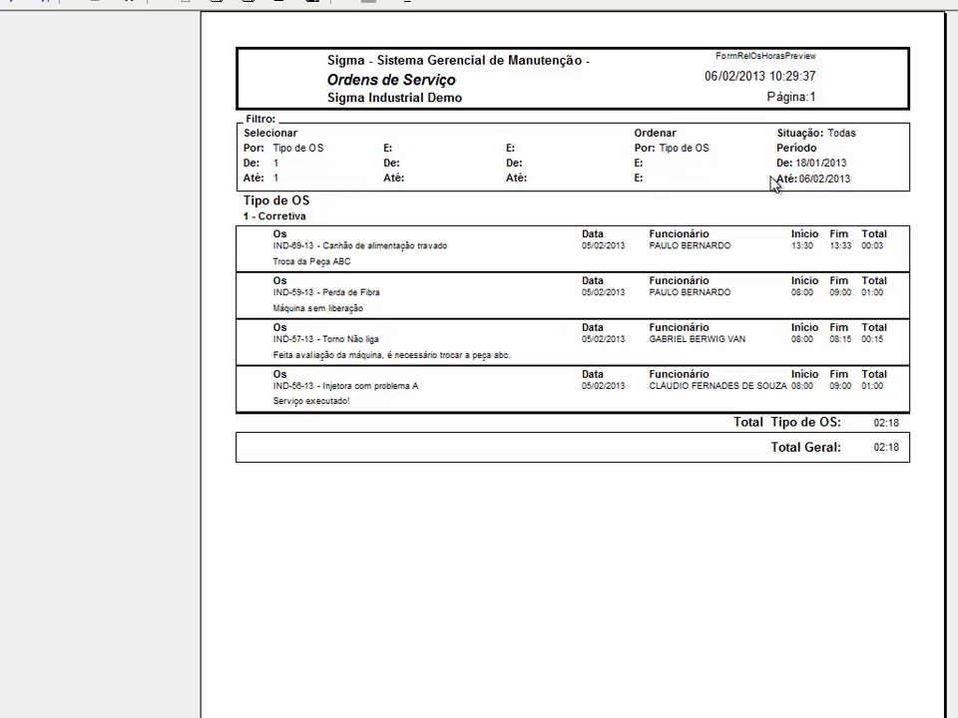
- Start saving the Tipo de OS report in QRP format, choosing the Exercício 2 folder on the desktop (Área de Trabalho)
left_click(313, 4)
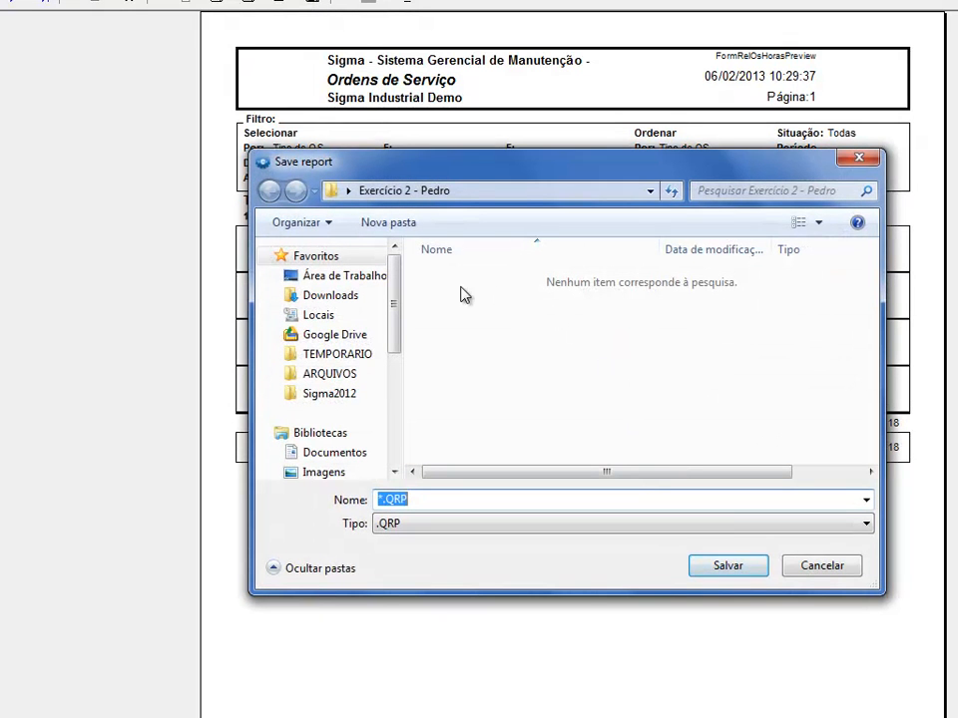
left_click(423, 527)
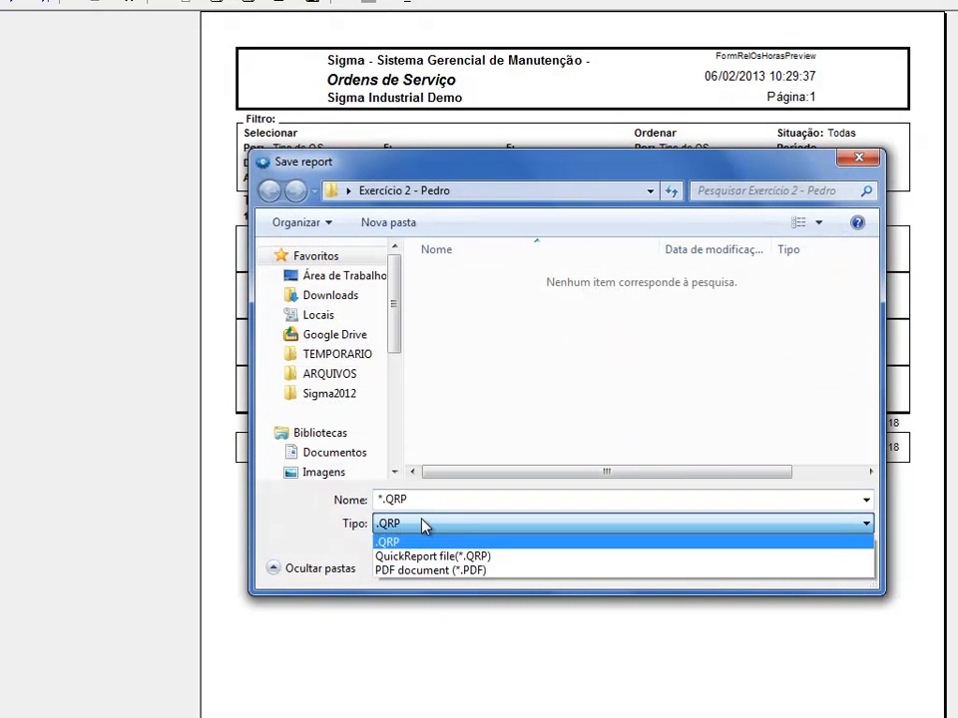
left_click(425, 526)
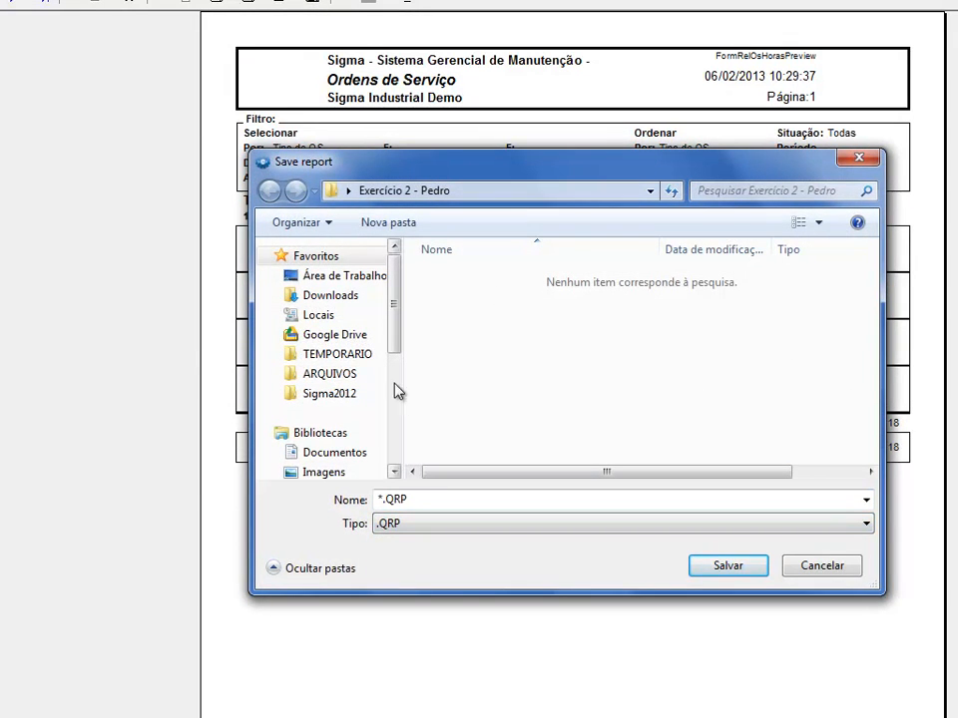
left_click(377, 276)
left_click_drag(877, 305, 896, 434)
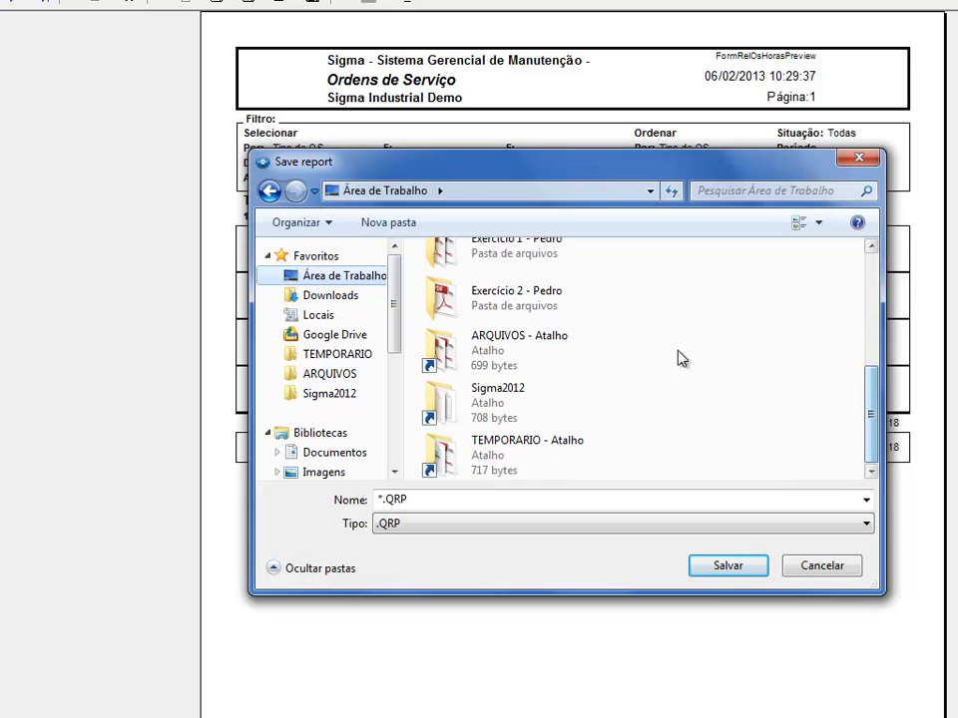
double_click(497, 301)
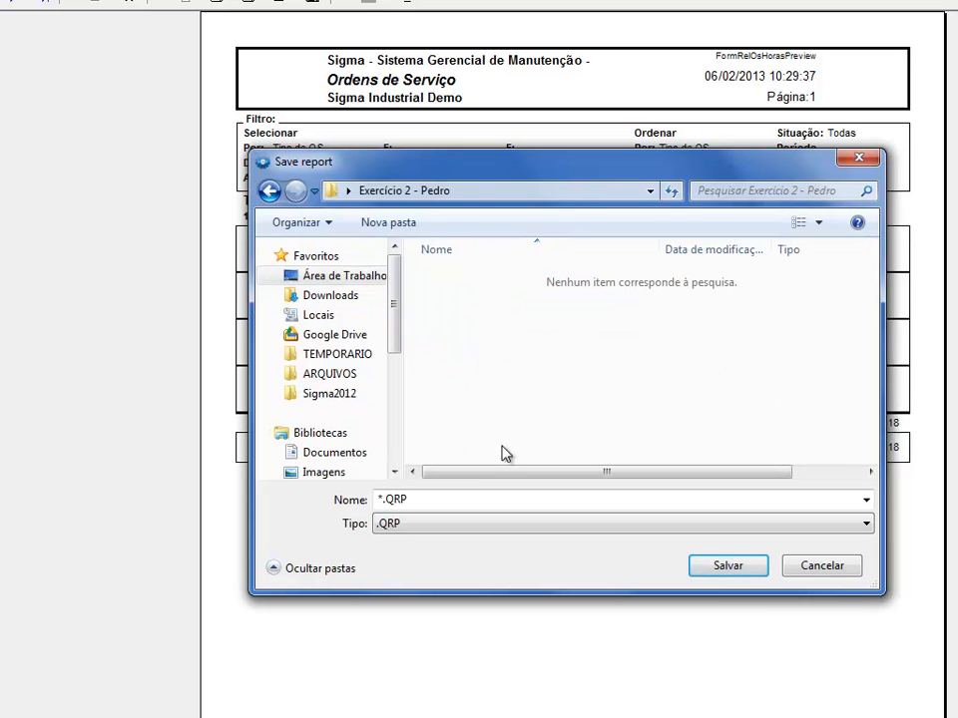
- Name the file "Relatório de Horas por Tipo de OS.QRP" and save it
left_click(485, 507)
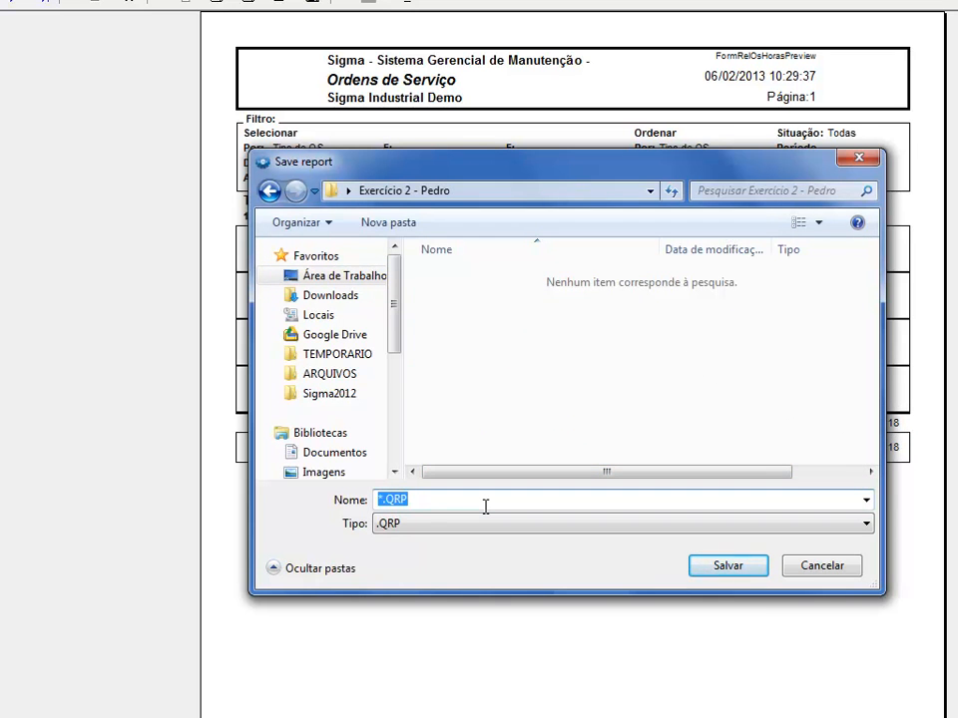
key("Home")
type("Relatório de Horas por Tipo de OS")
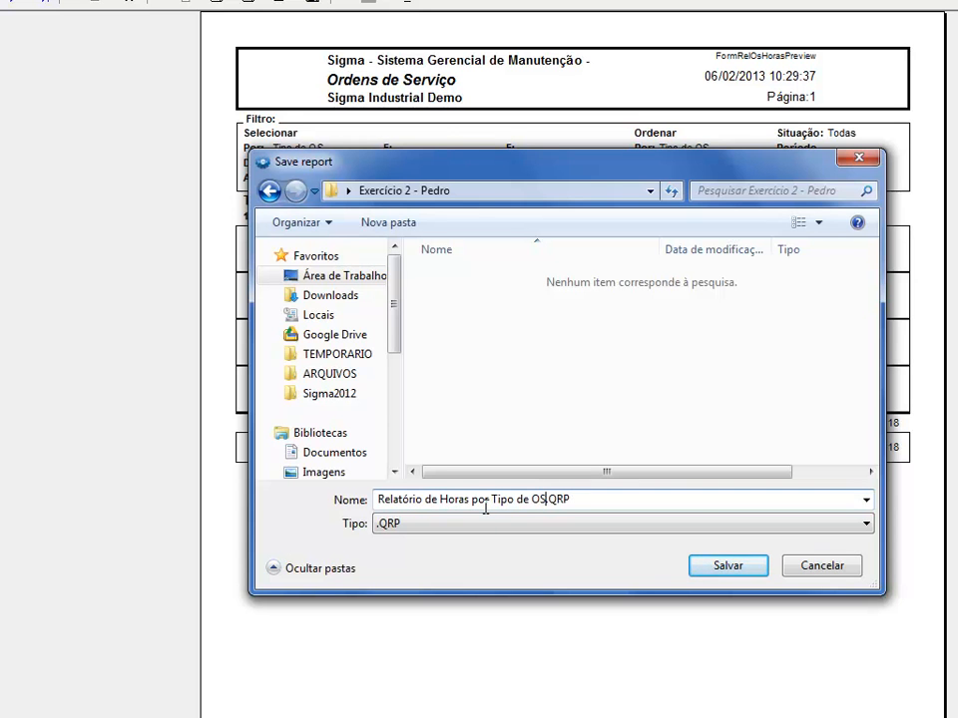
key("Return")
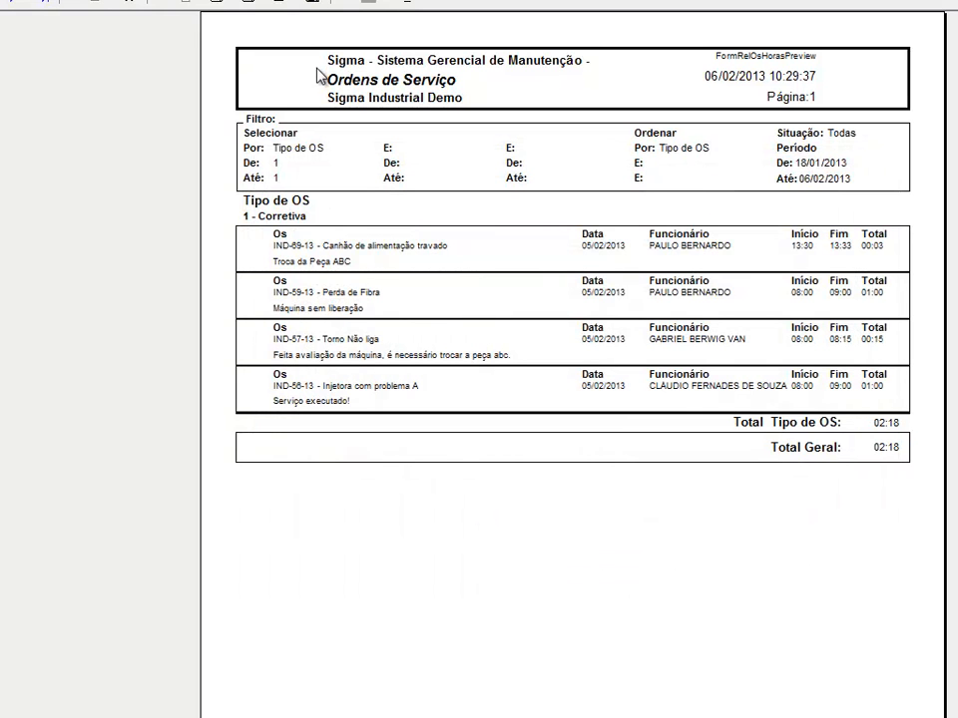
- Load the saved file "Relatório de Horas por Tipo de OS.QRP" into the report preview to check it
left_click(280, 4)
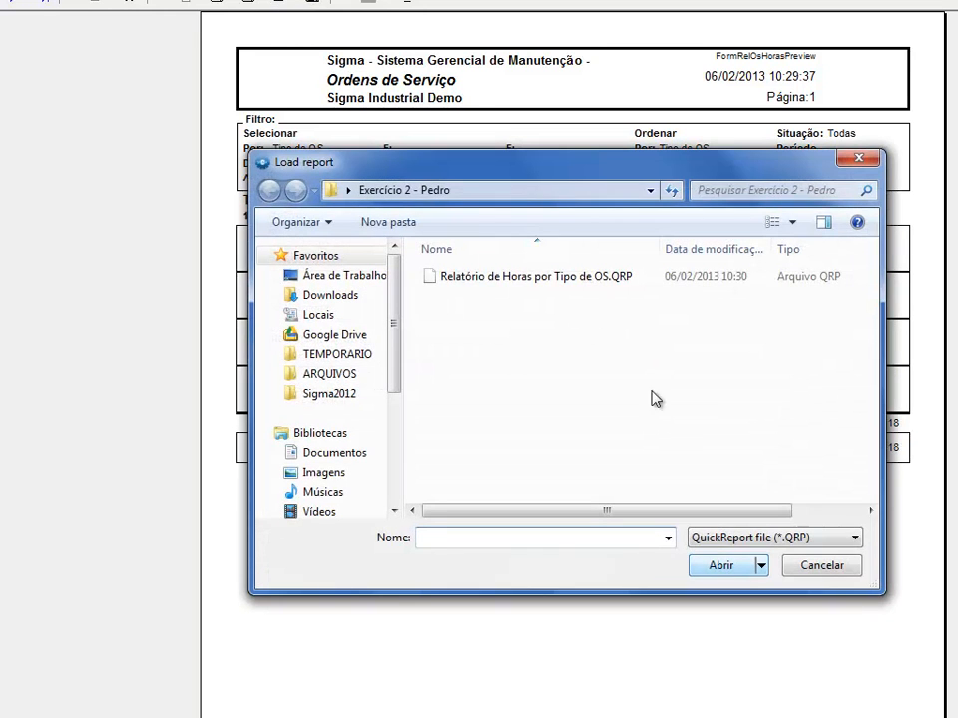
double_click(602, 281)
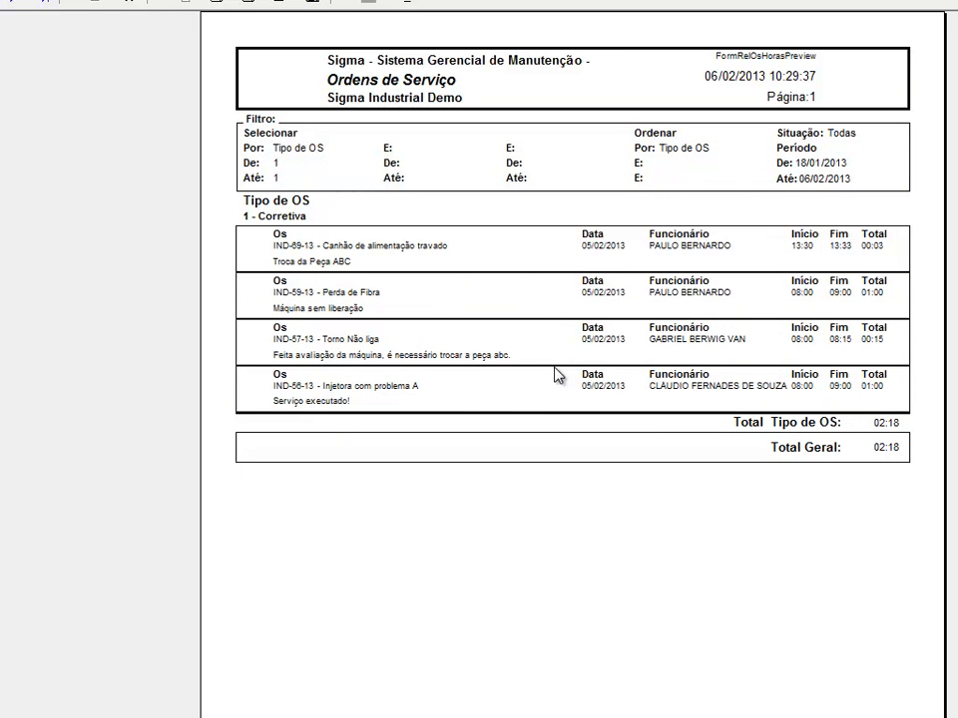
- Close the report preview and the Horas form to return to the list of reports
left_click(414, 3)
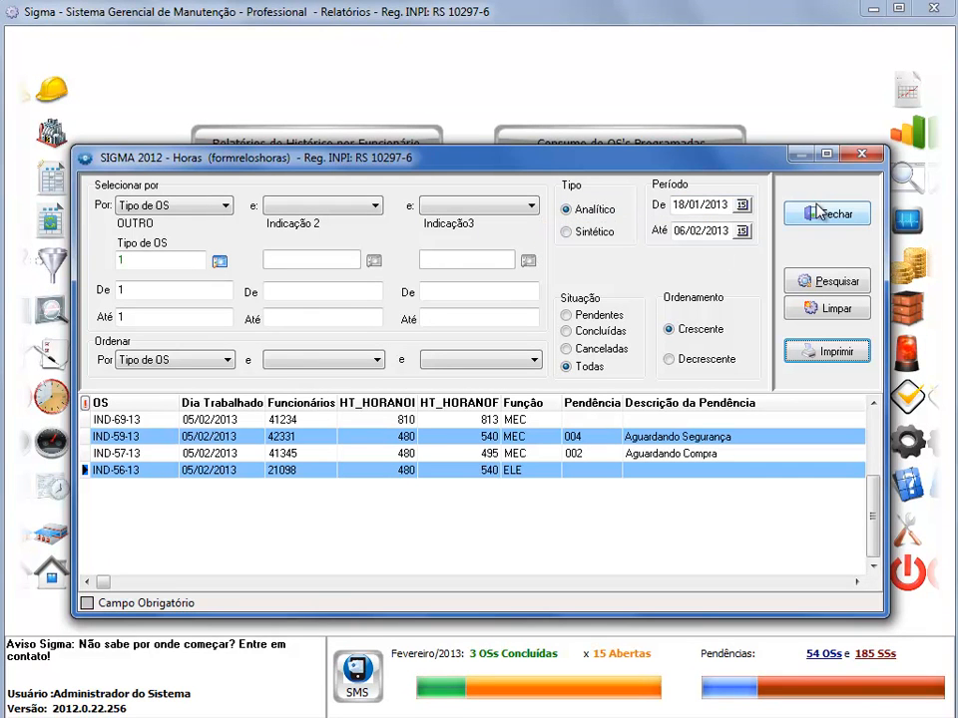
left_click_drag(757, 162, 757, 142)
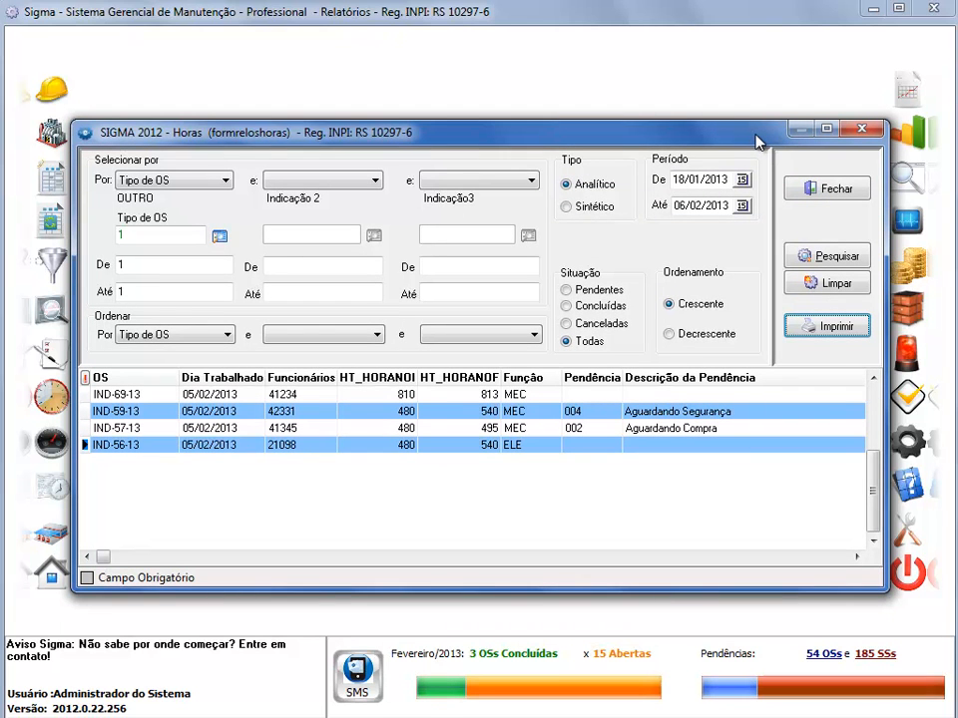
left_click(820, 190)
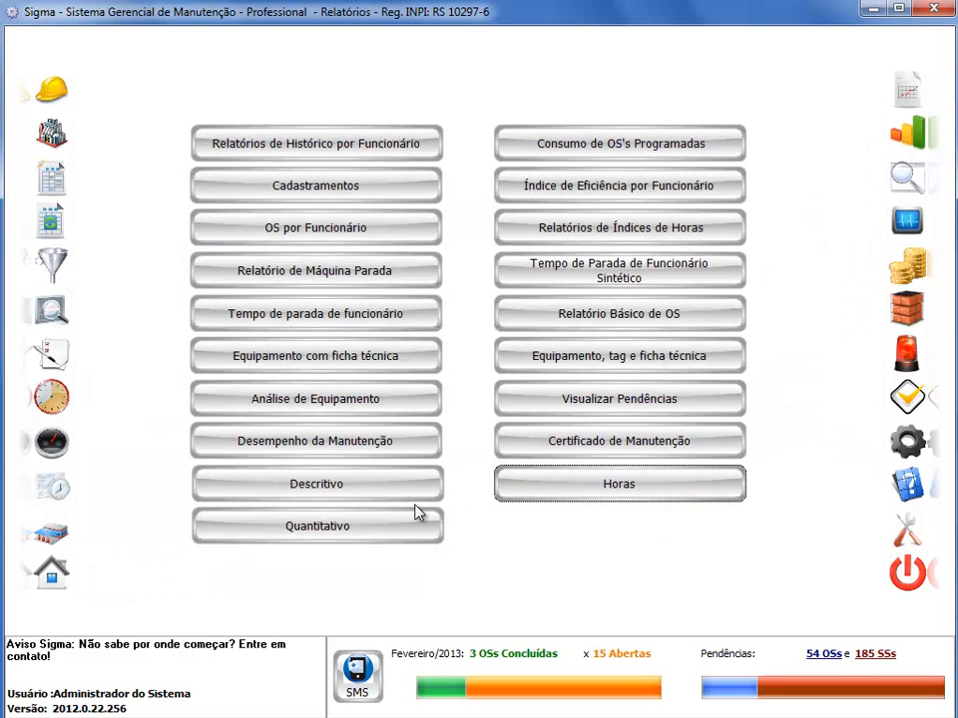